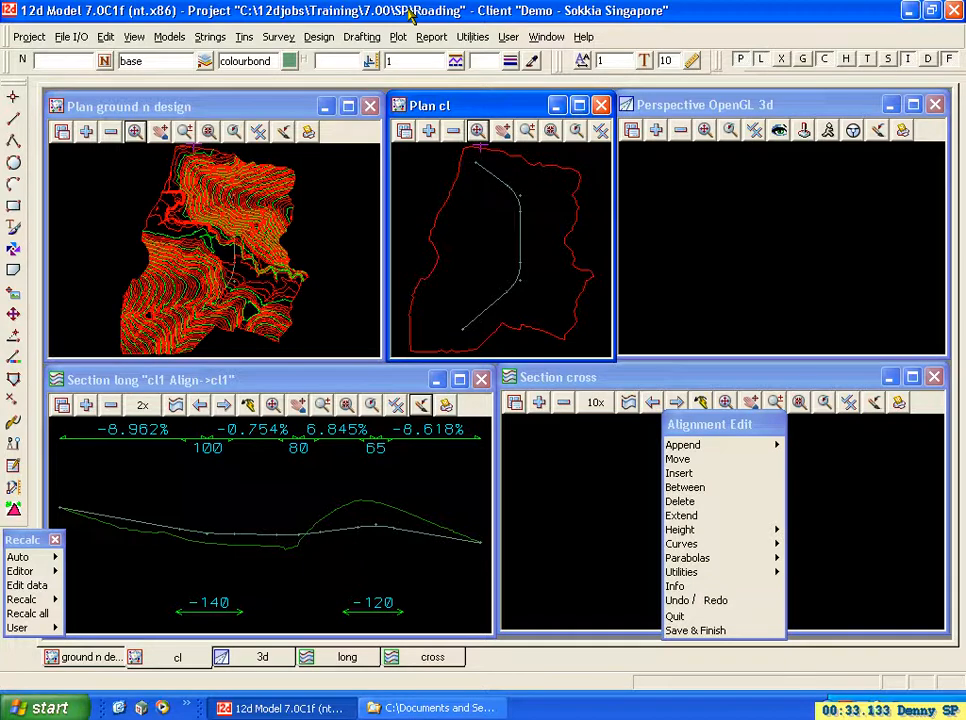
Read the templates from template_standard.tpl in the Barwon folder into the project.
left_click(319, 37)
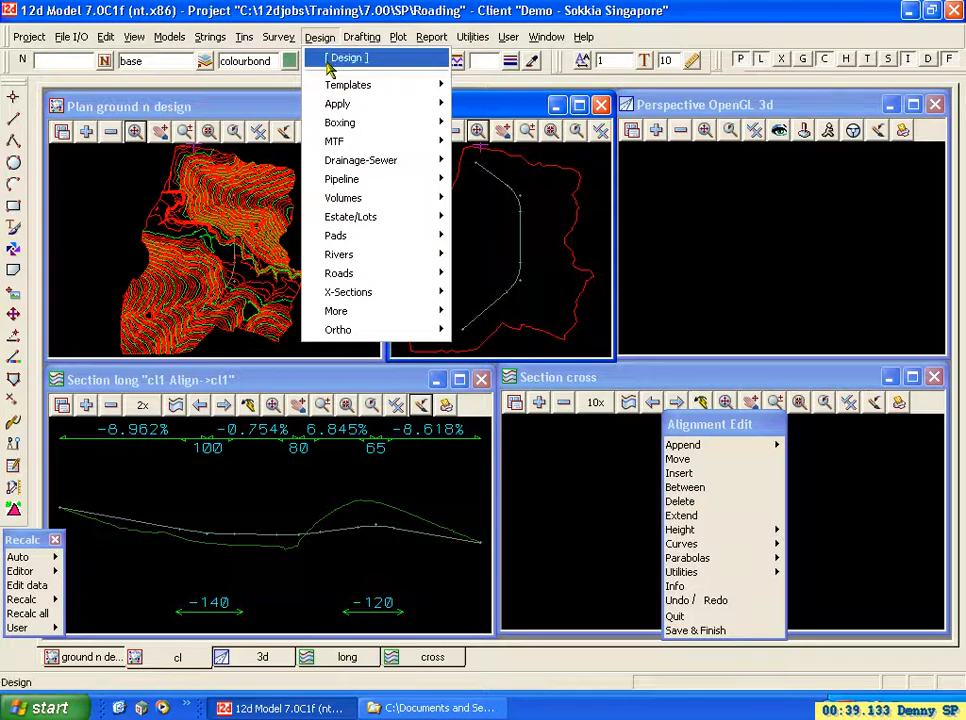
mouse_move(345, 88)
mouse_move(519, 208)
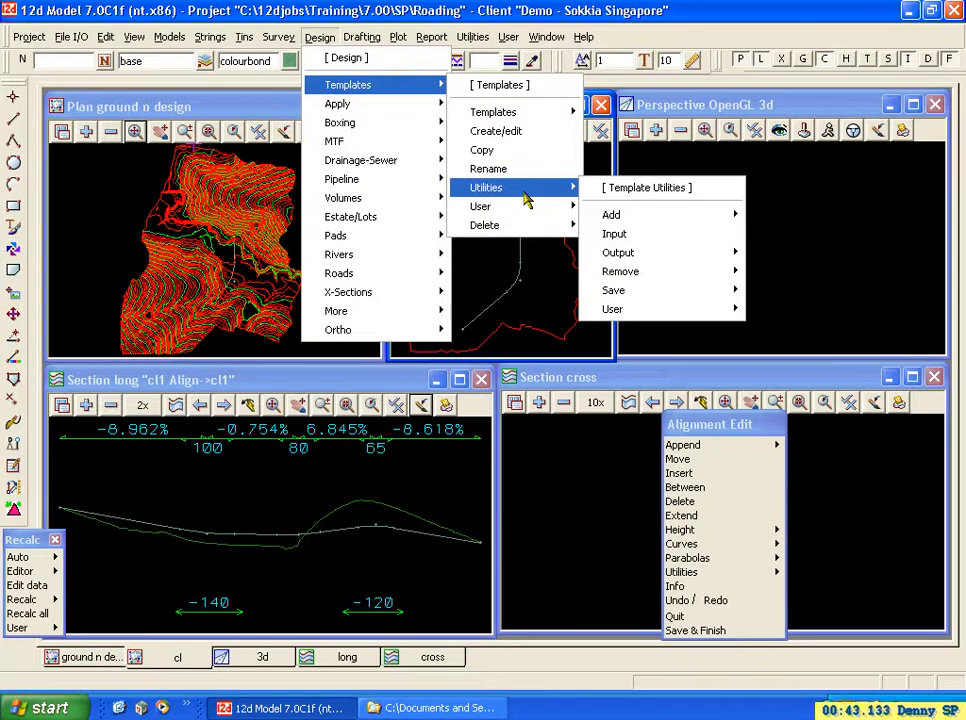
left_click(672, 236)
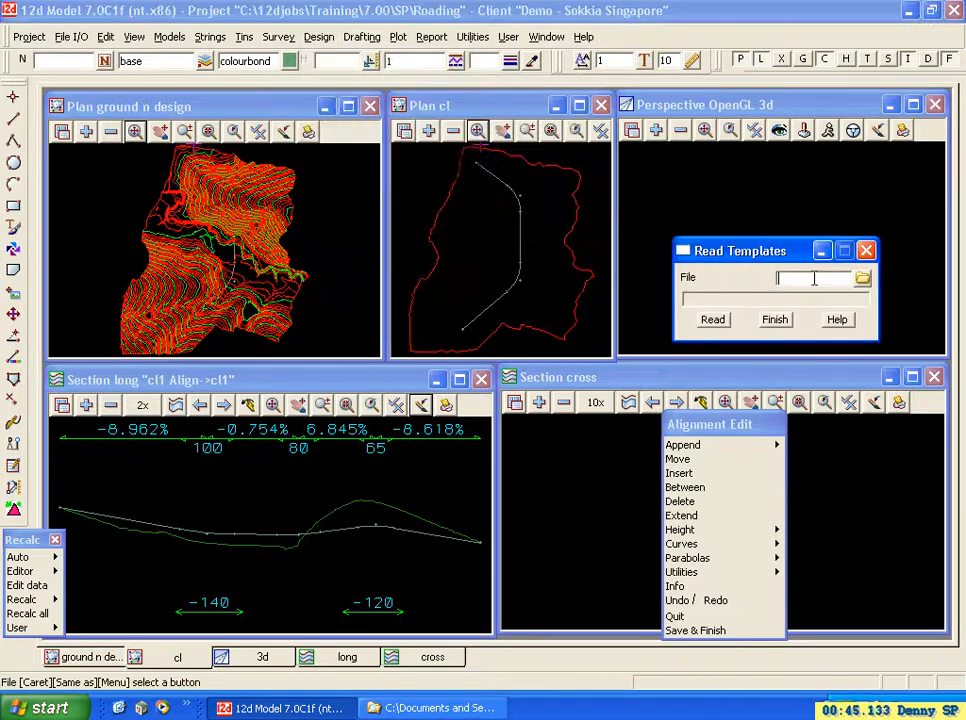
left_click(862, 281)
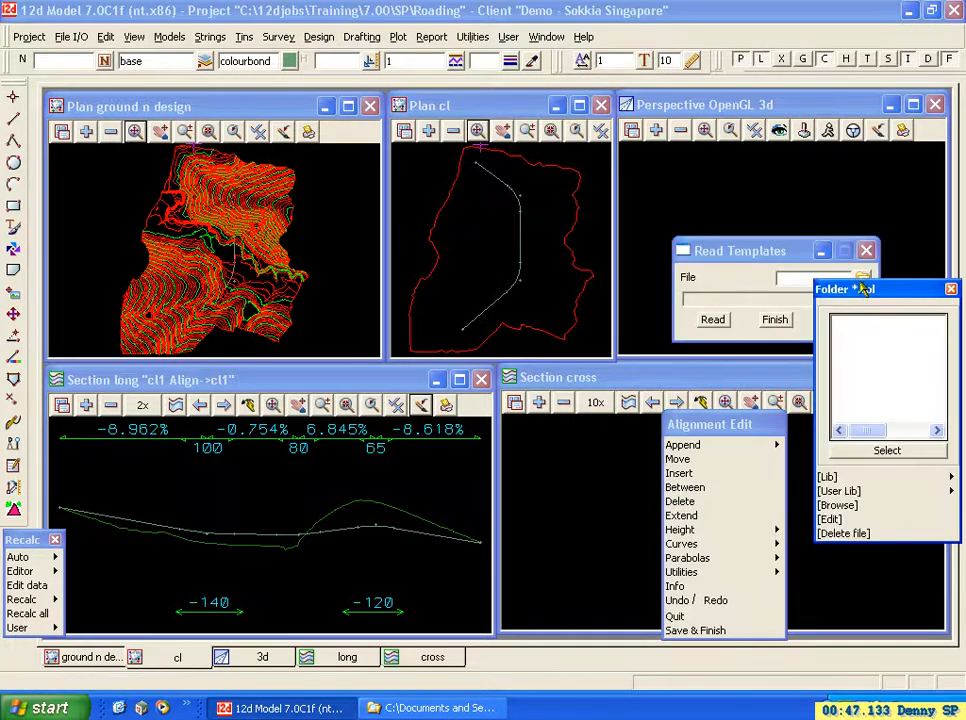
left_click(840, 505)
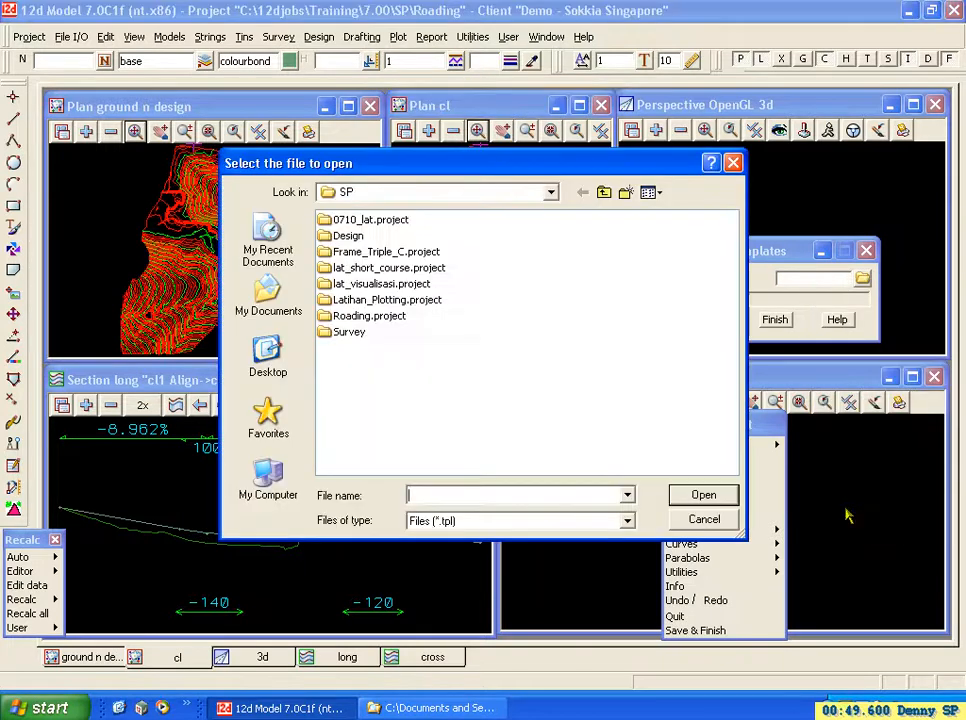
left_click(604, 192)
double_click(350, 220)
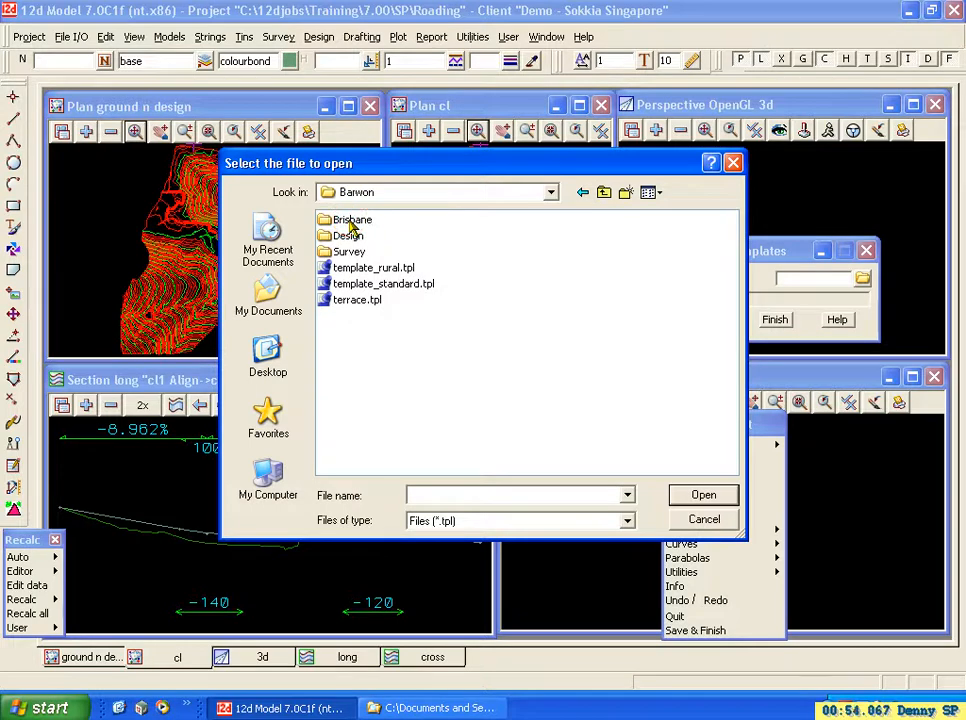
left_click(340, 285)
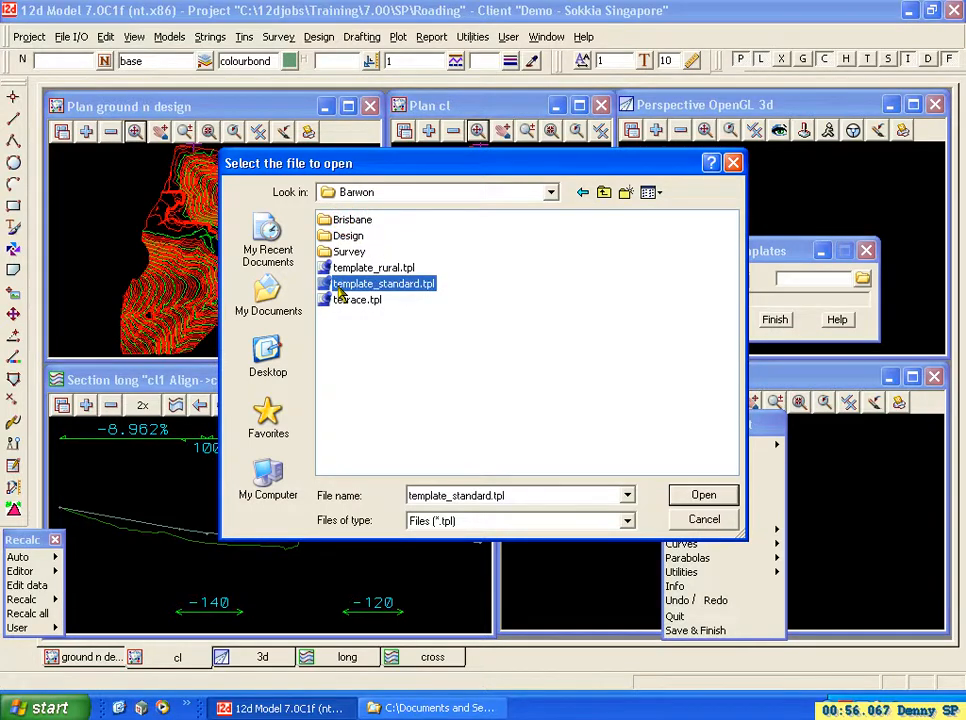
left_click(704, 495)
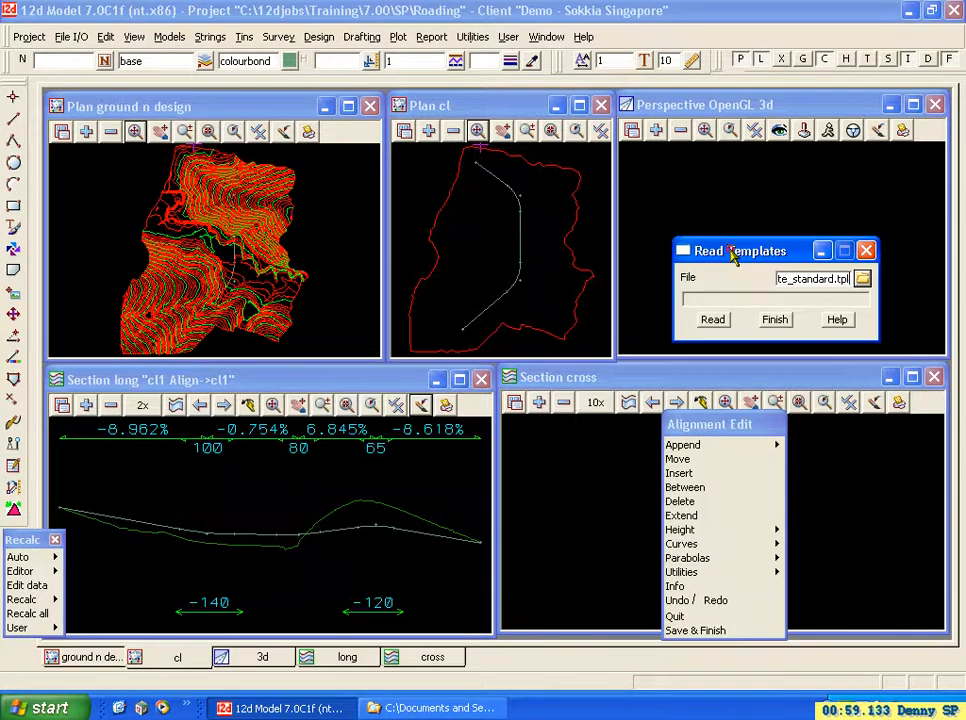
left_click(713, 321)
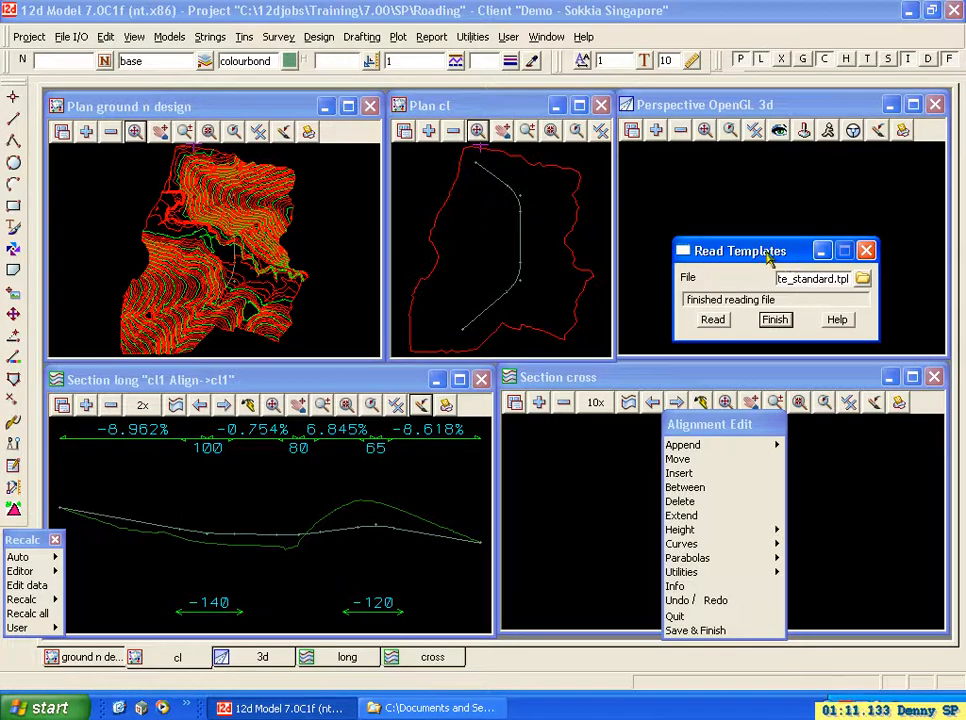
left_click(776, 320)
Start Template Create/Edit, choose the template "std left w kerb footpath" and open its fixed links.
left_click(322, 38)
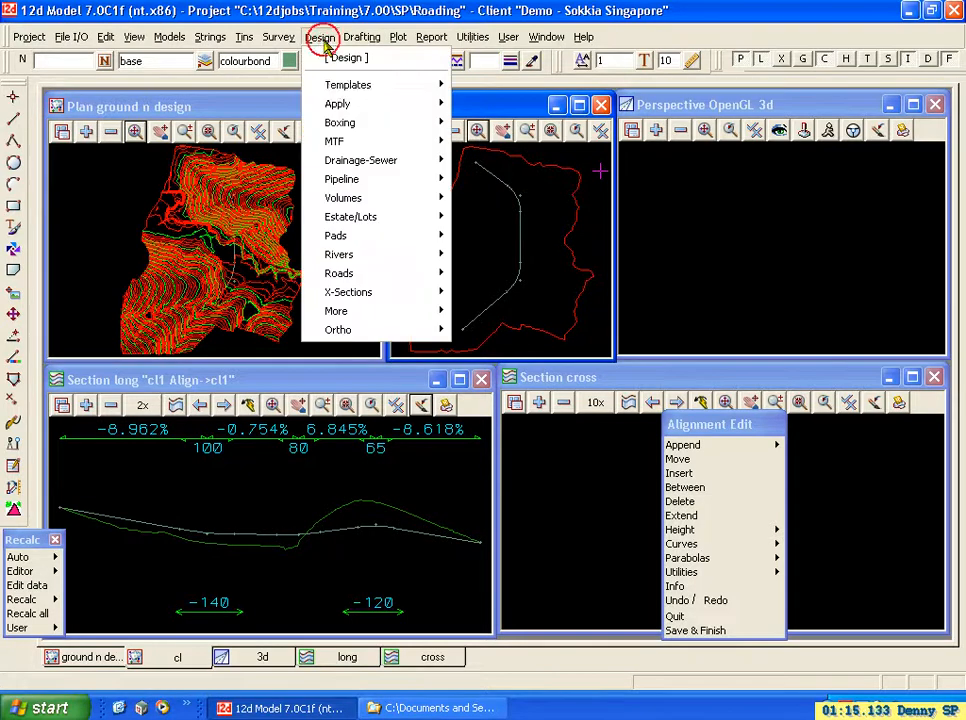
mouse_move(335, 86)
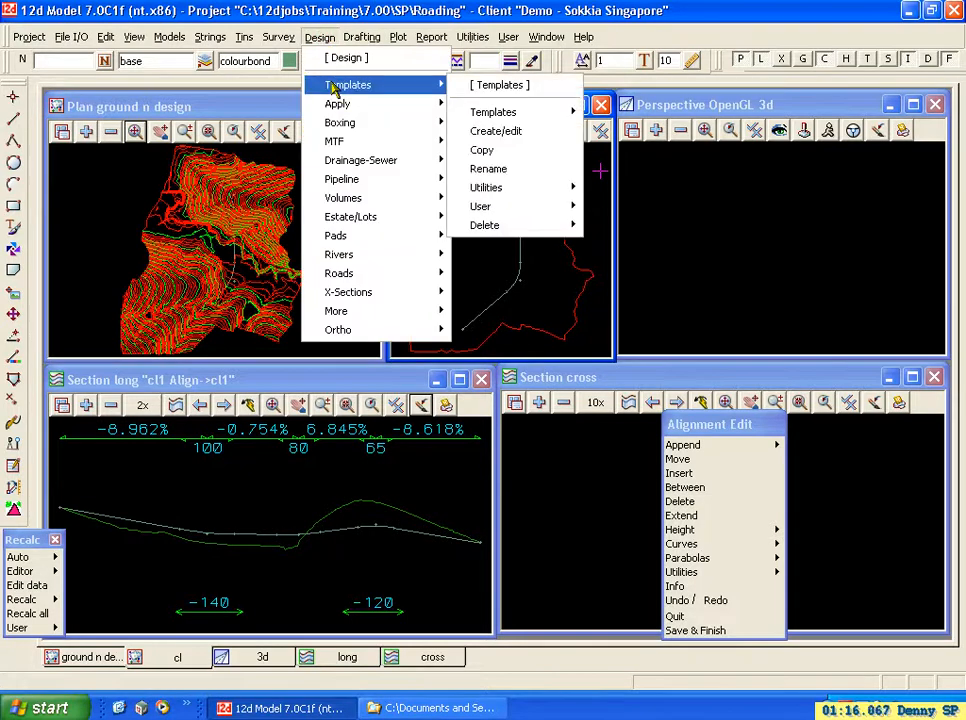
left_click(511, 133)
left_click(731, 172)
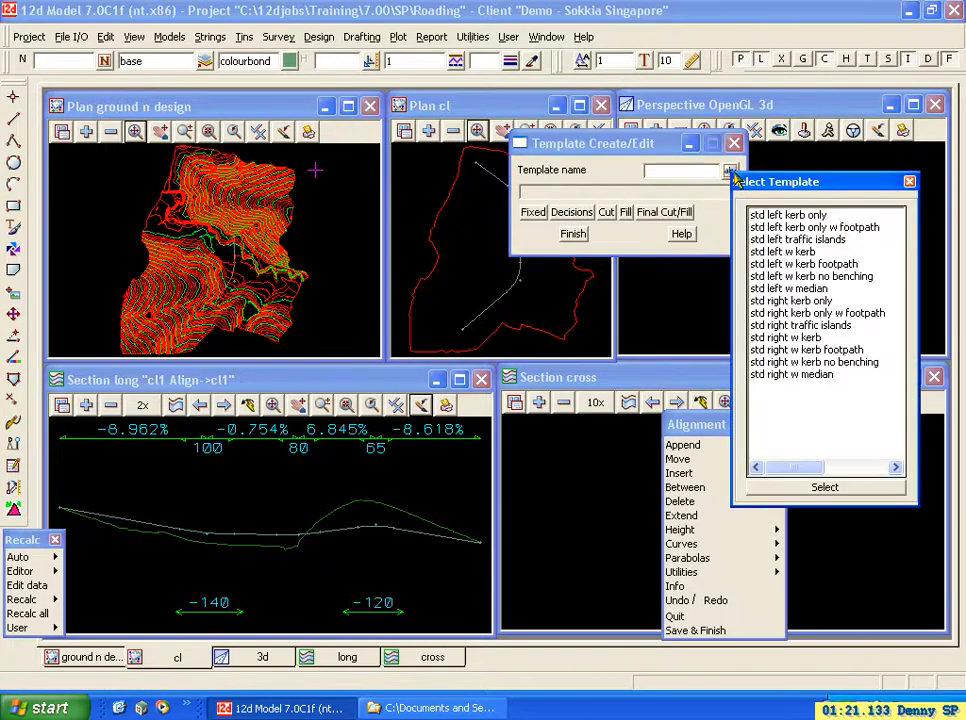
left_click_drag(850, 225, 844, 371)
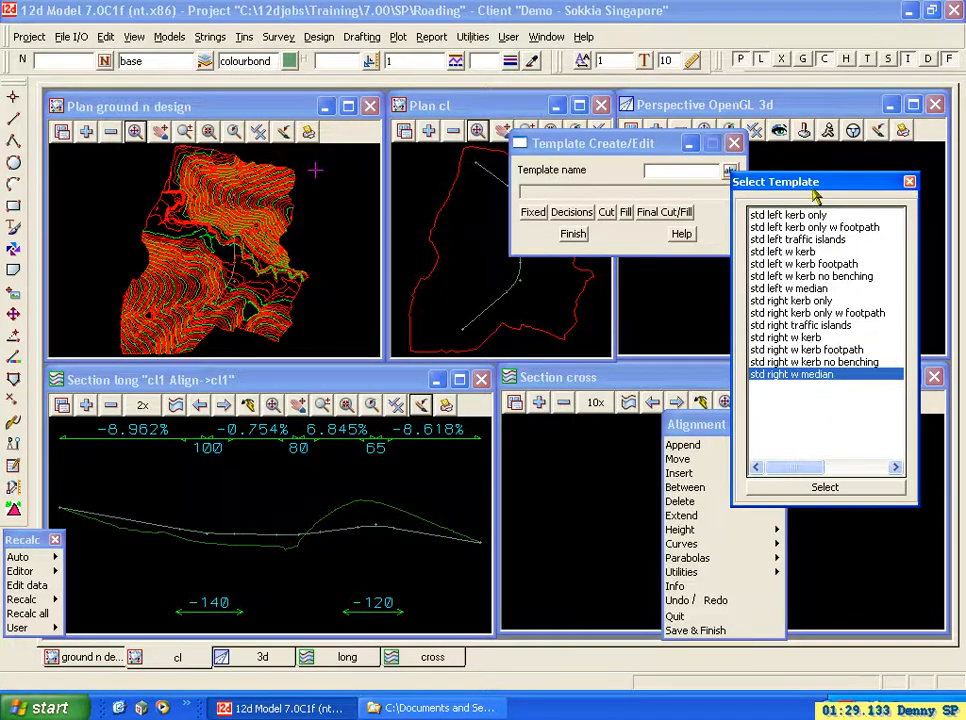
left_click(768, 265)
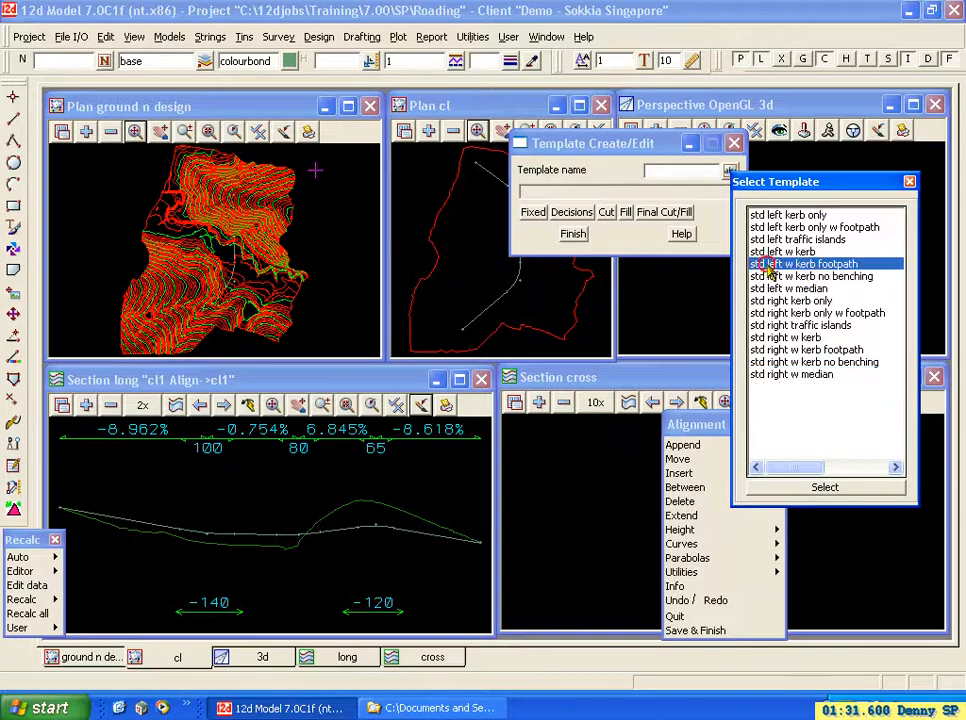
left_click(828, 276)
left_click(818, 263)
left_click(862, 488)
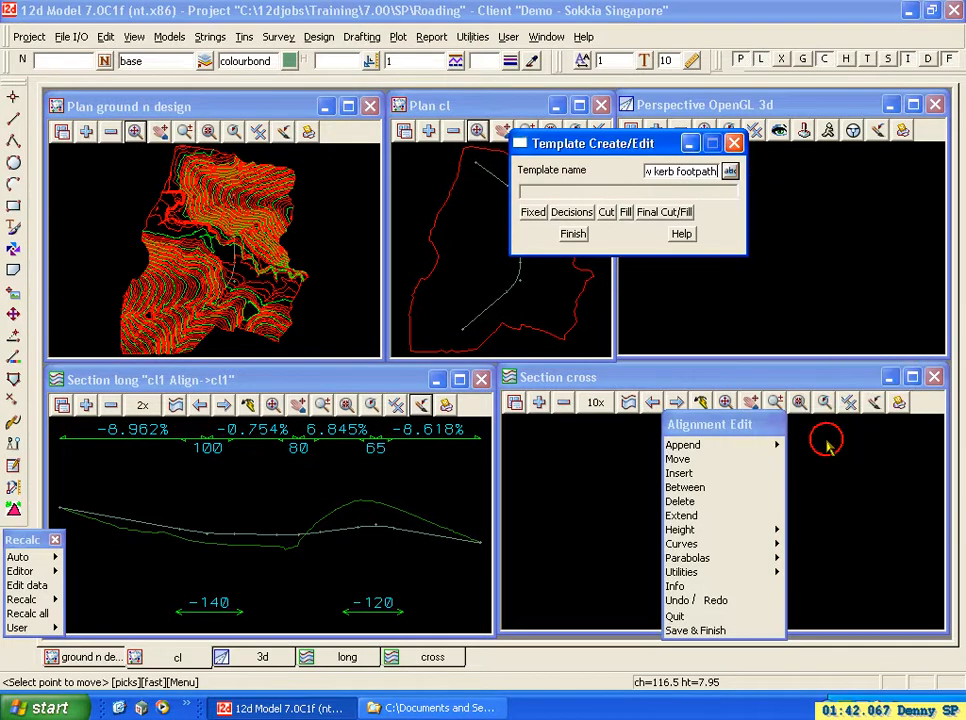
left_click(540, 218)
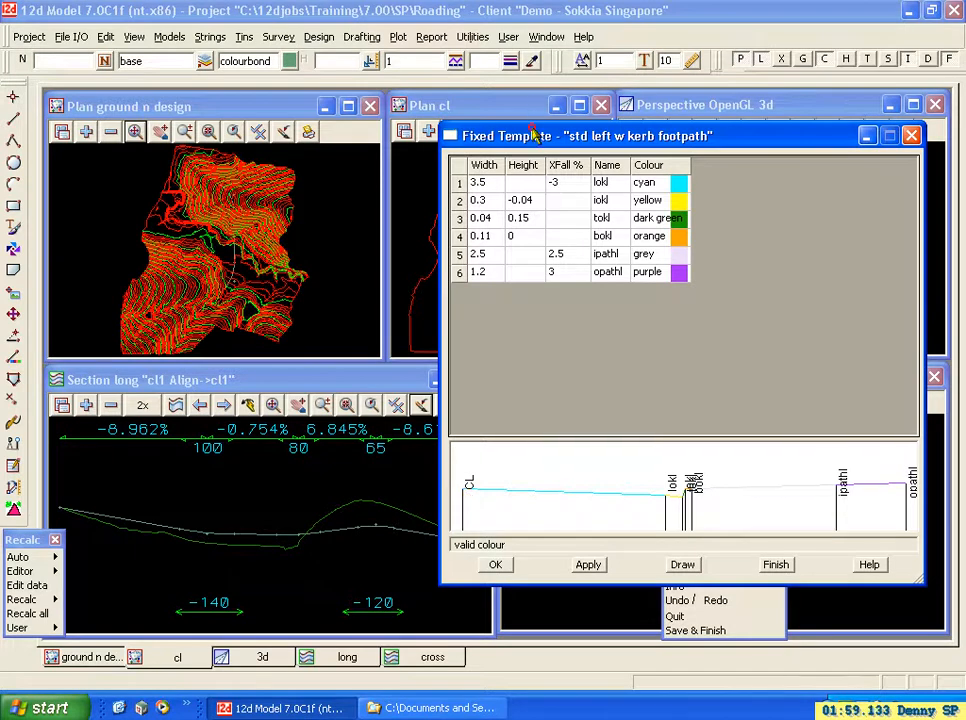
Examine the lokl, iokl and tokl rows of the fixed template and close it without editing.
left_click_drag(535, 135, 611, 137)
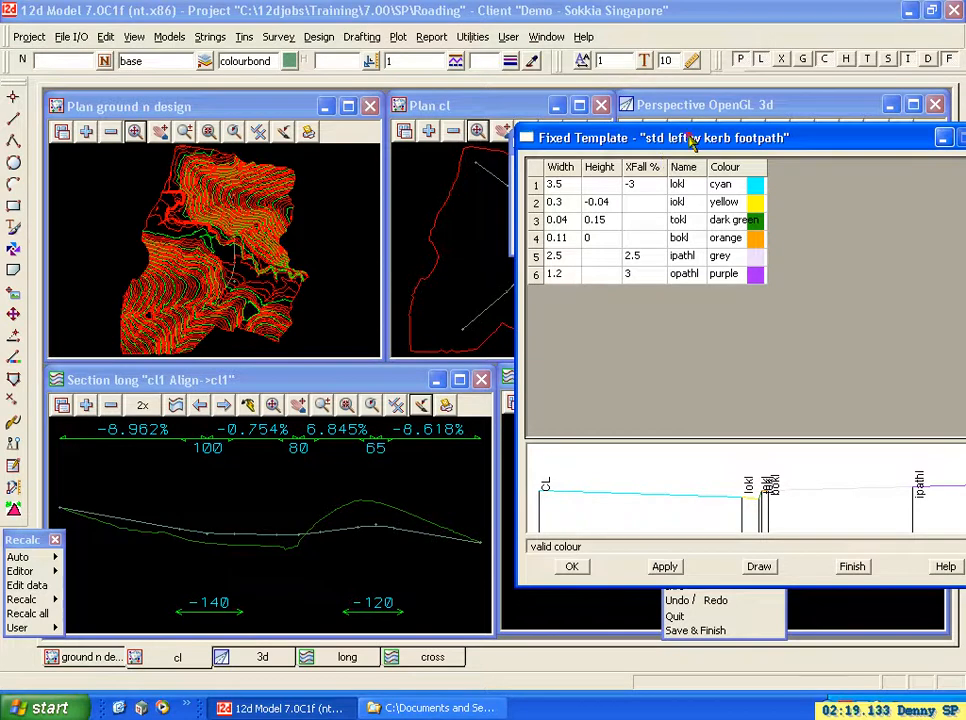
left_click(688, 189)
left_click(690, 200)
left_click(684, 220)
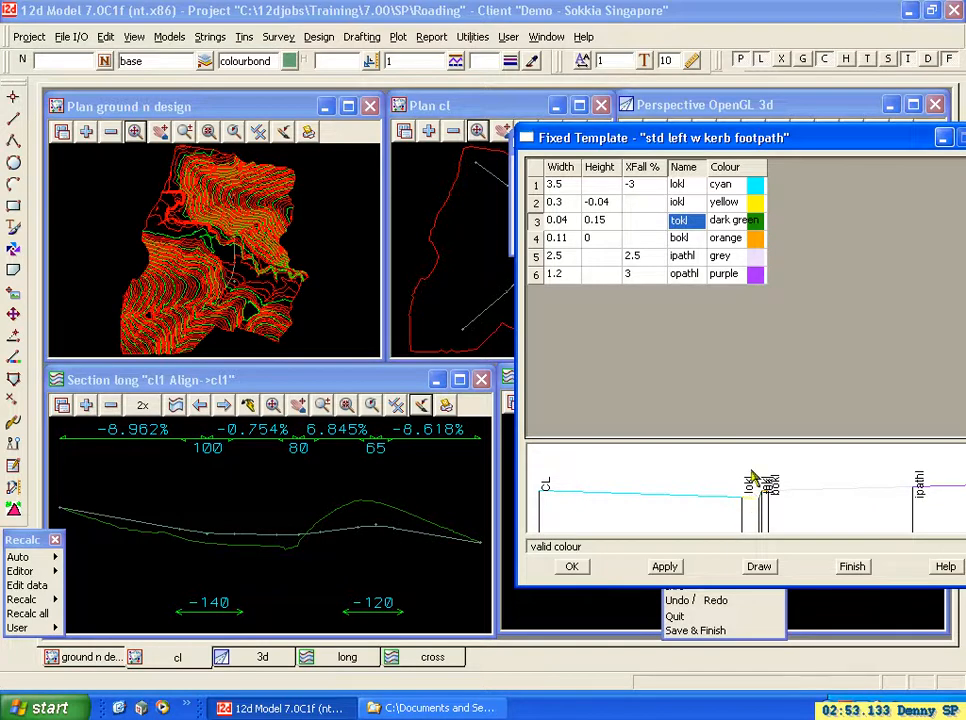
left_click(536, 203)
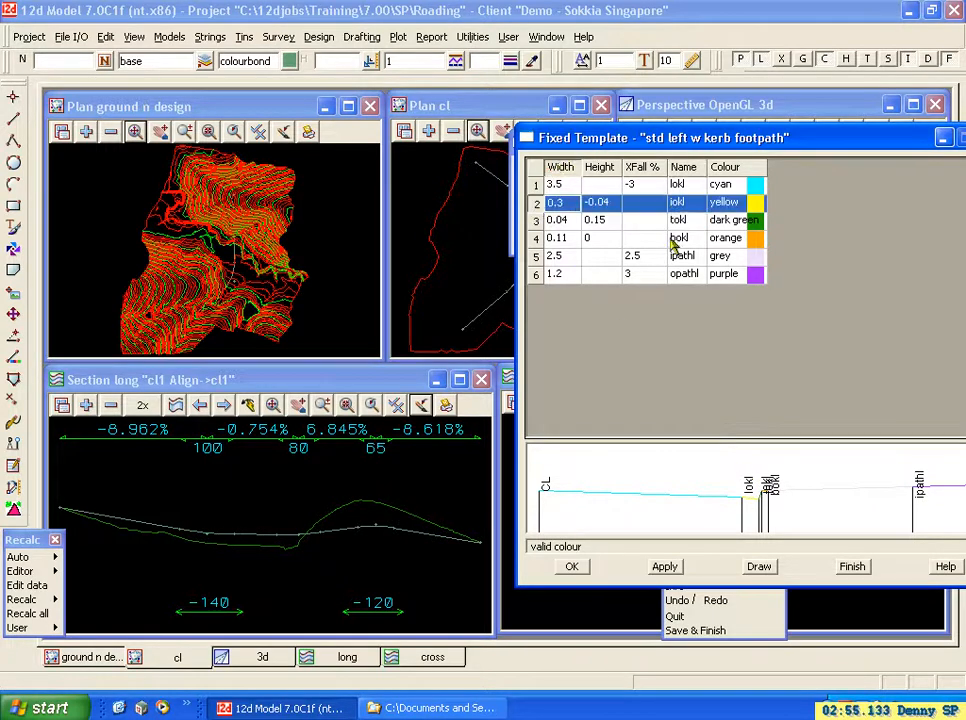
left_click(852, 567)
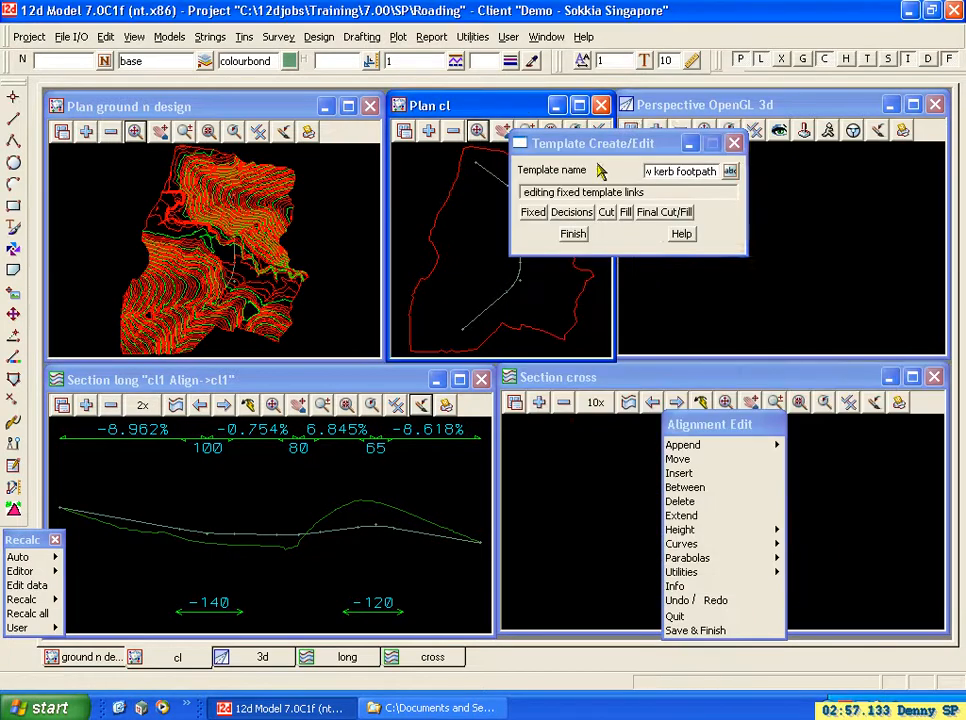
Start a template copy with "std left w kerb footpath" as the old template.
left_click(320, 37)
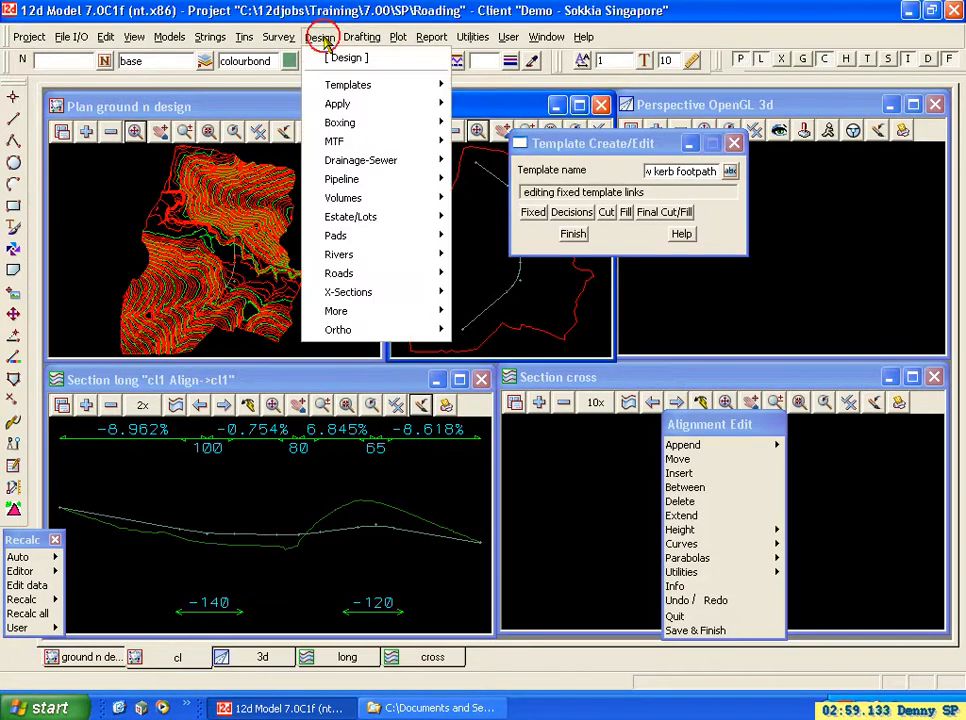
mouse_move(343, 86)
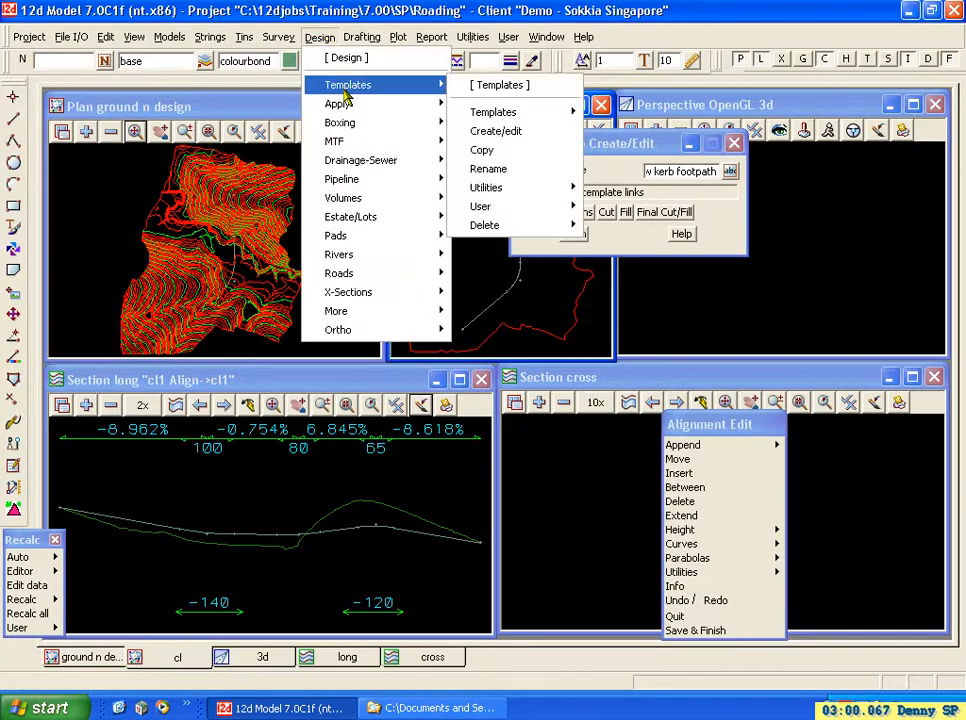
left_click(483, 151)
left_click(668, 197)
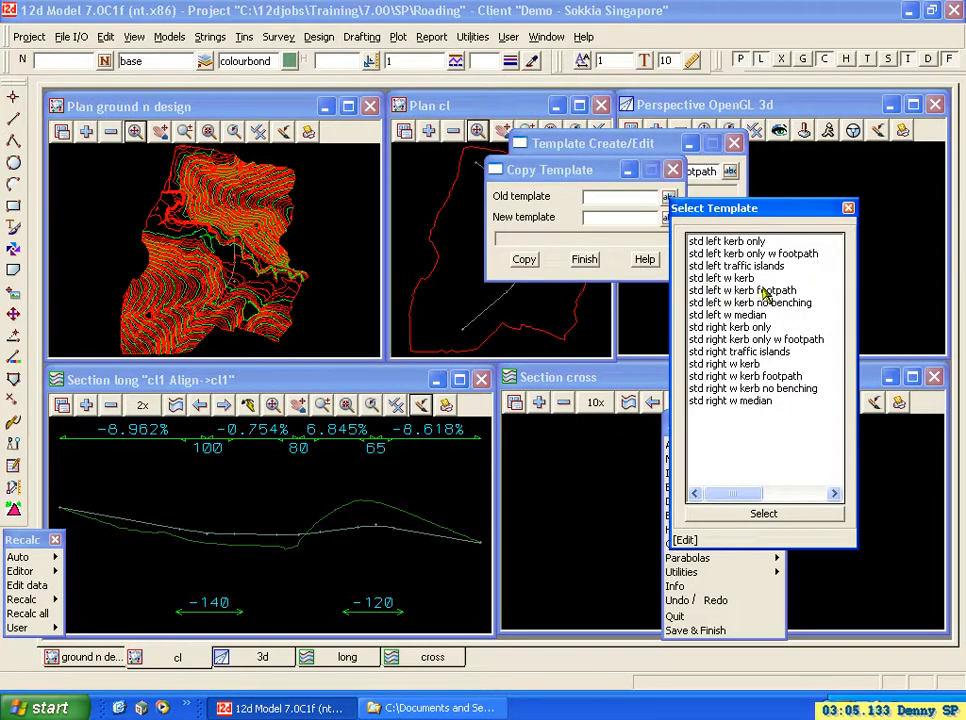
left_click(705, 291)
left_click(764, 514)
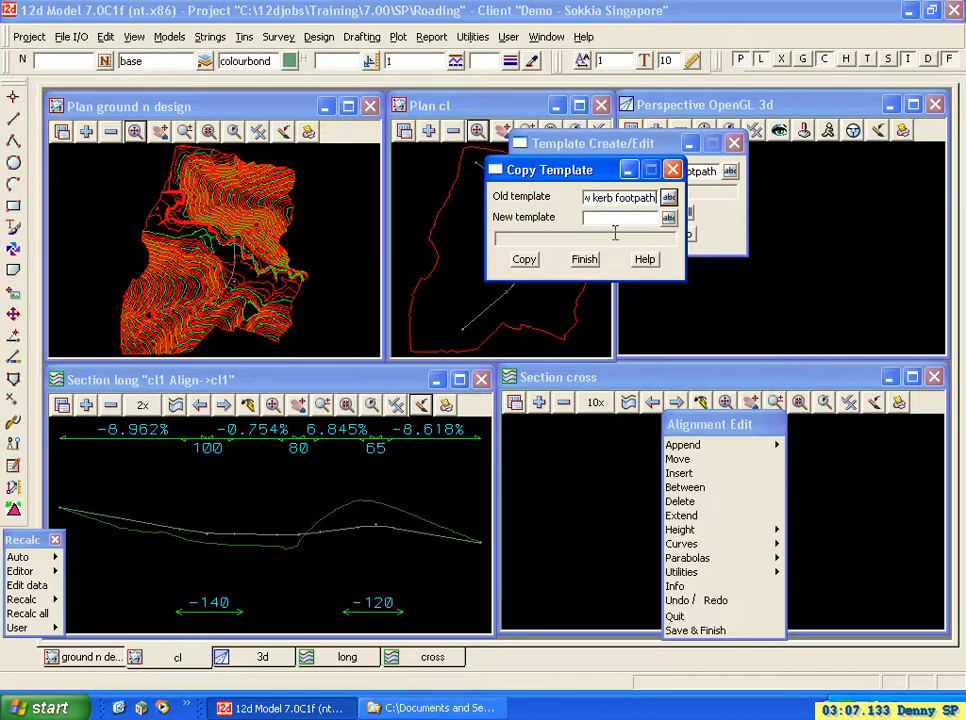
Name the new template "STD jalan" and make the copy.
type("std jalan")
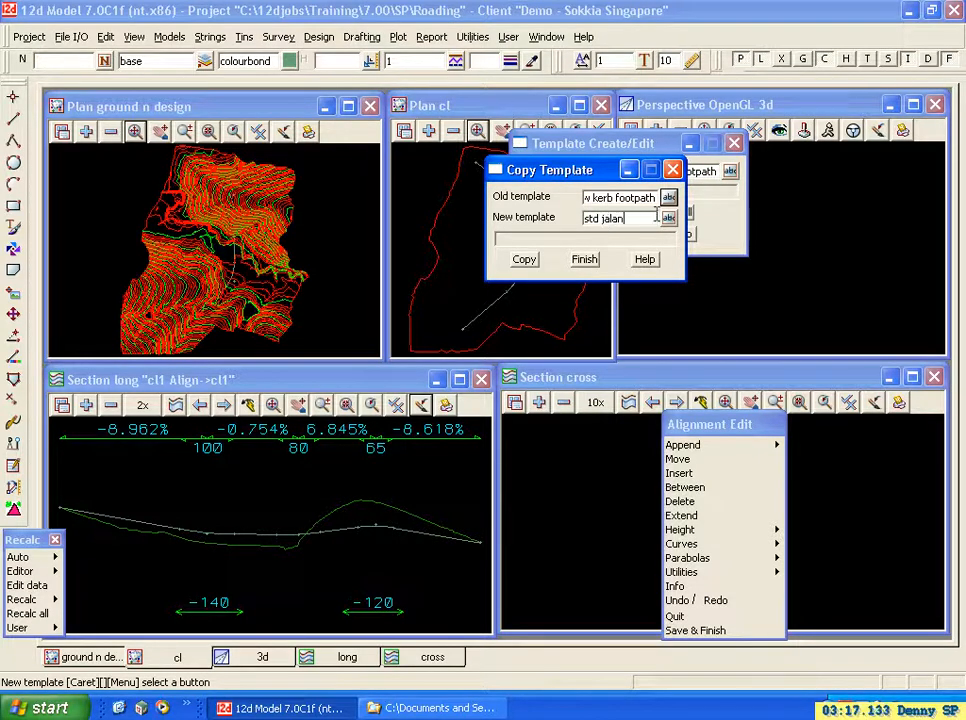
left_click(668, 218)
left_click(847, 226)
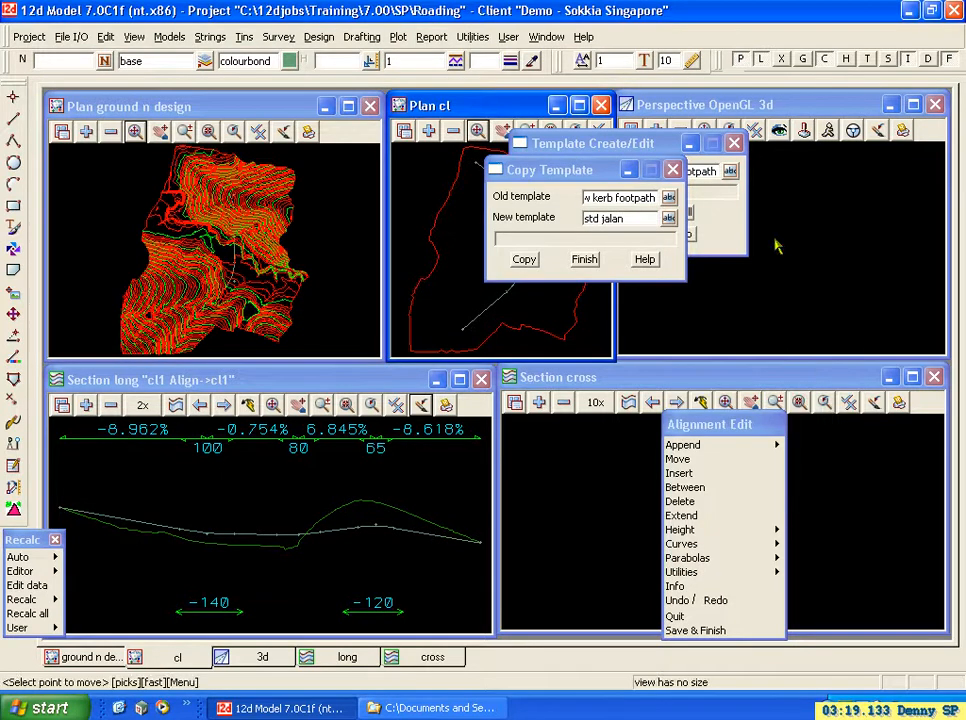
left_click(604, 219)
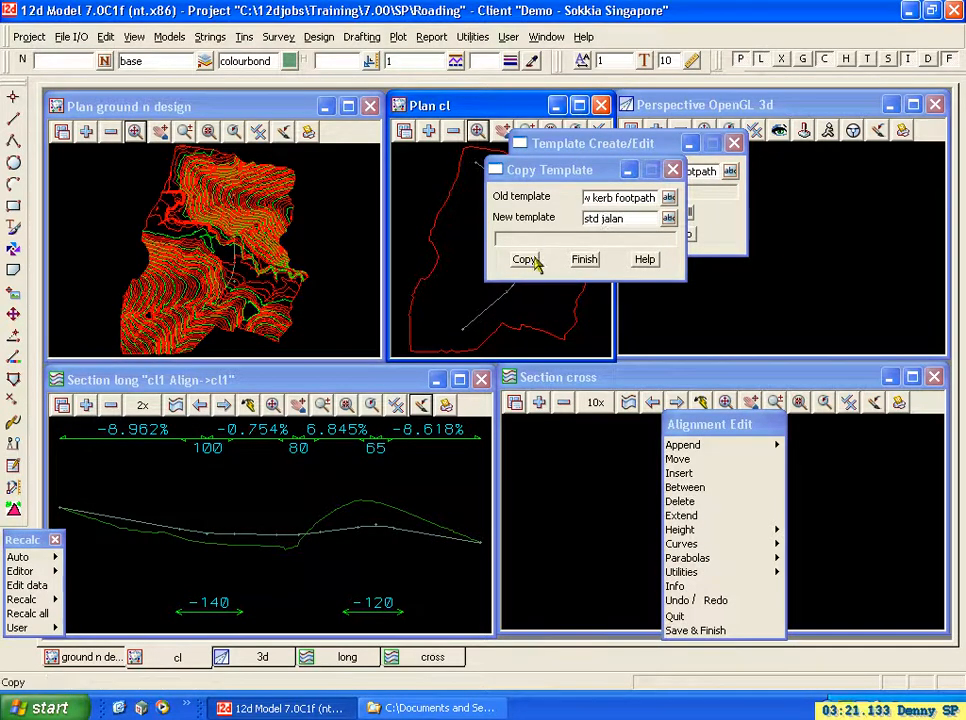
left_click(601, 218)
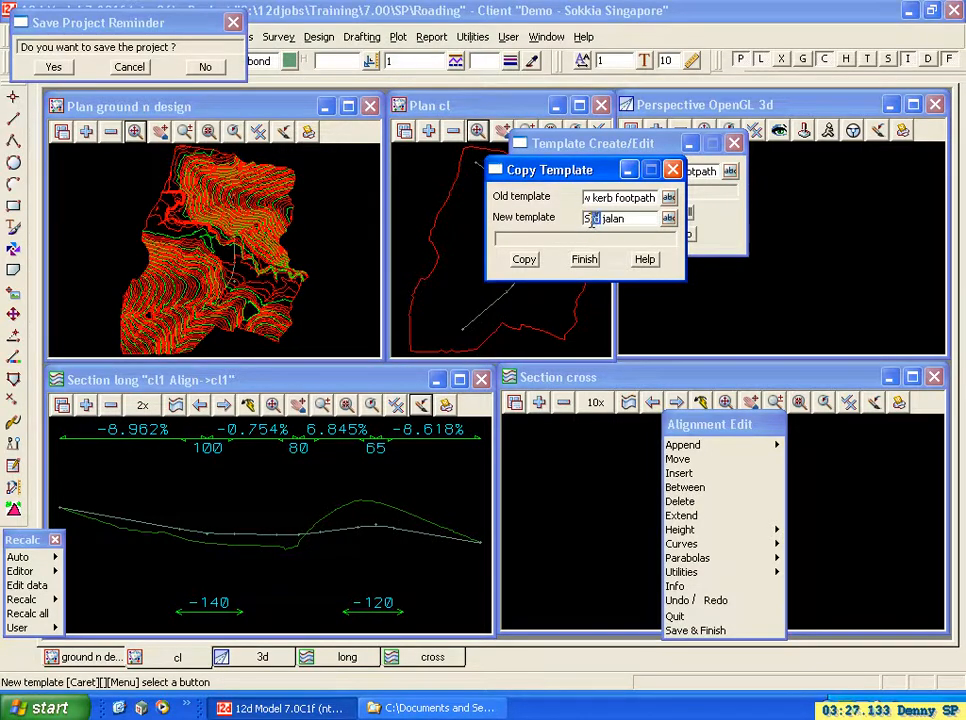
type("TD")
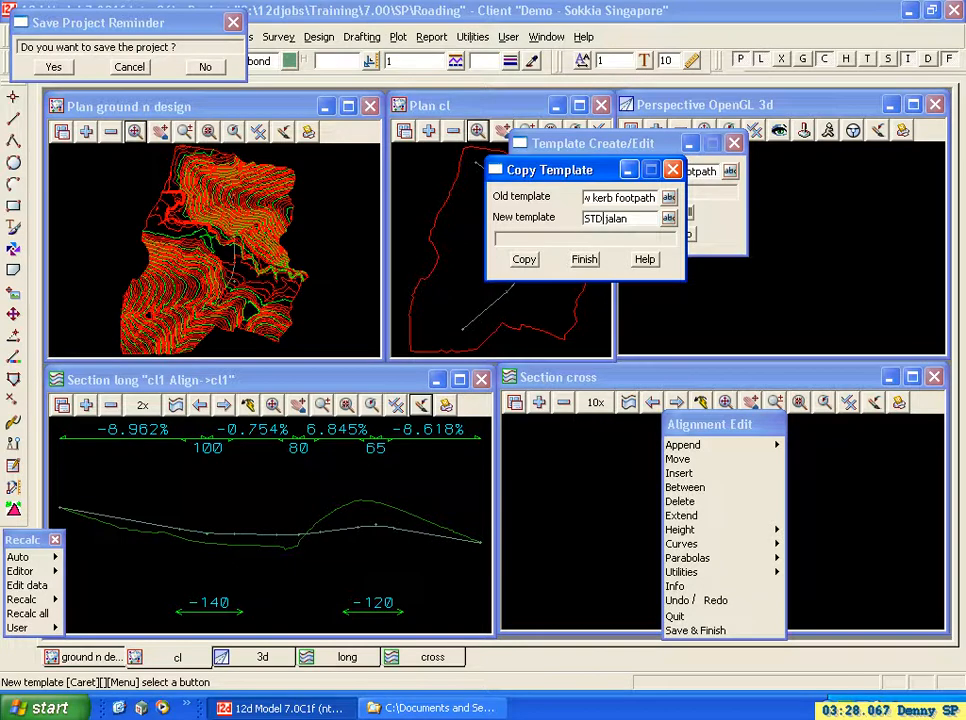
left_click(524, 259)
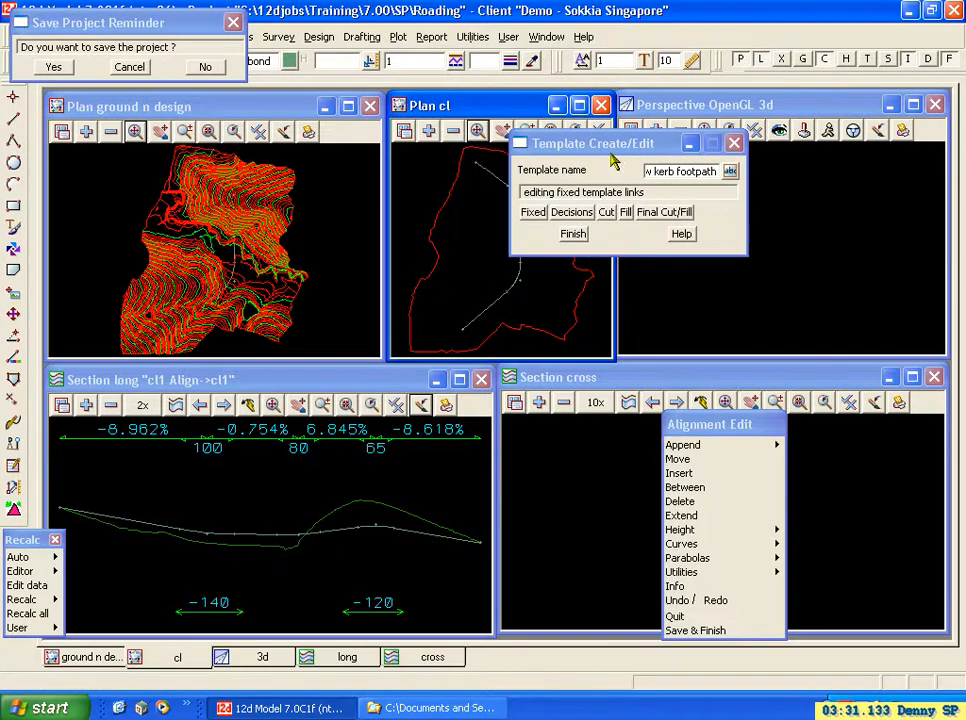
Select the template "STD jalan" for editing and open its fixed links.
left_click(730, 171)
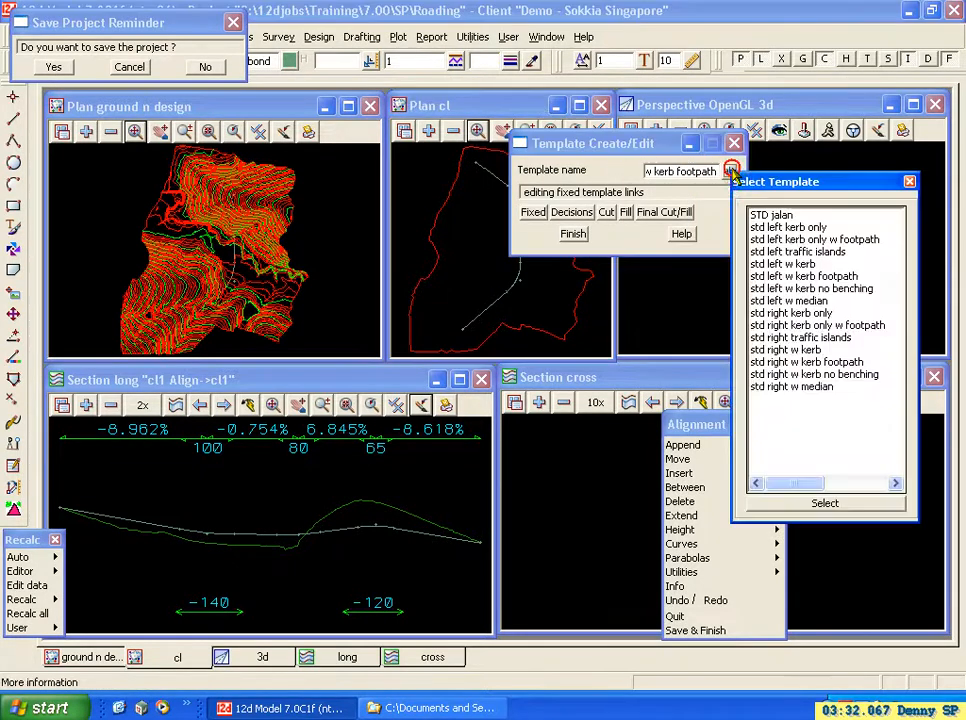
left_click(770, 215)
left_click(826, 504)
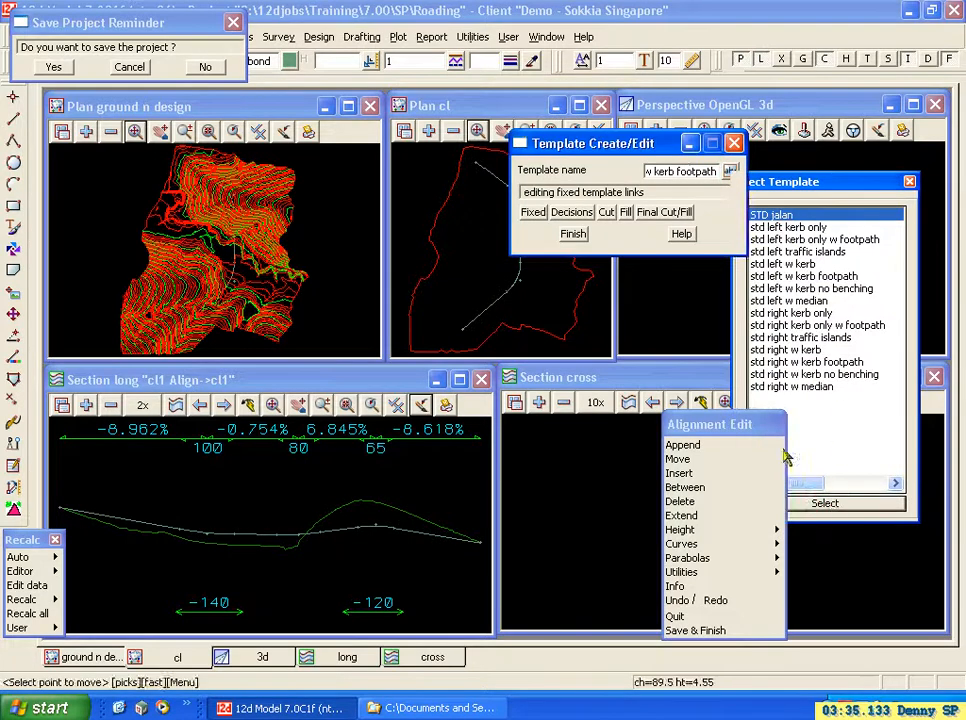
left_click(533, 214)
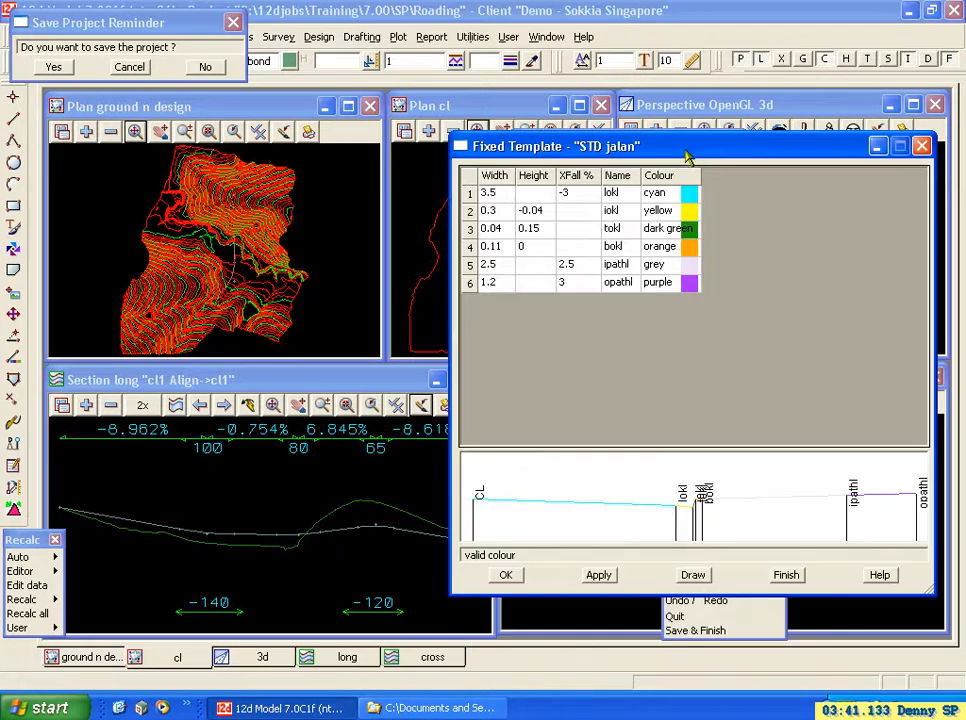
Set the width of the first fixed link, lokl, to 5 and redraw the template preview.
left_click(500, 196)
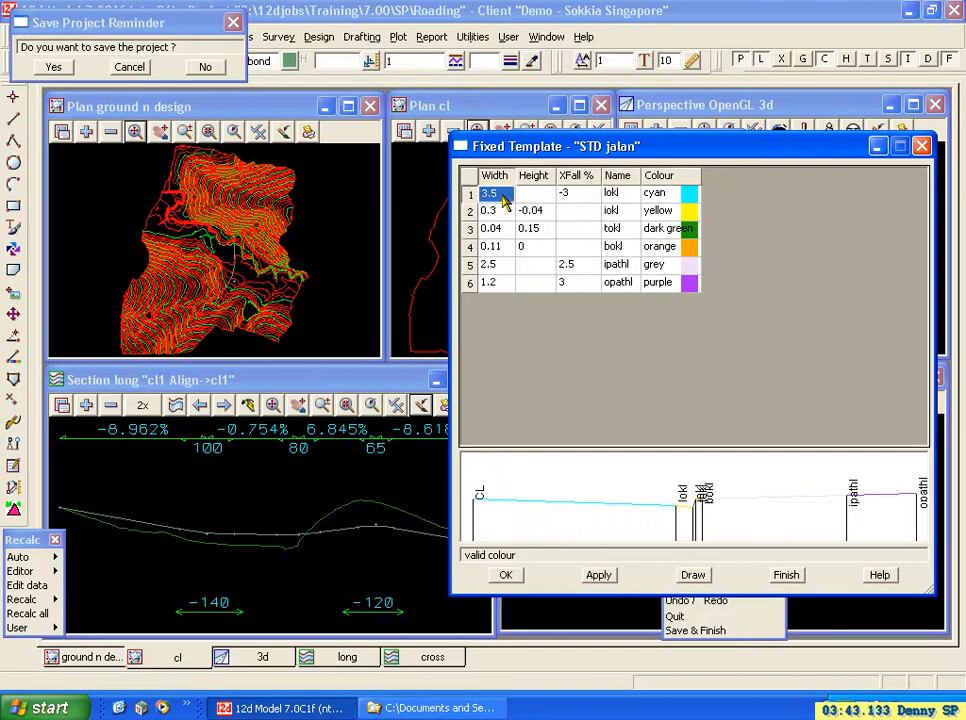
type("5")
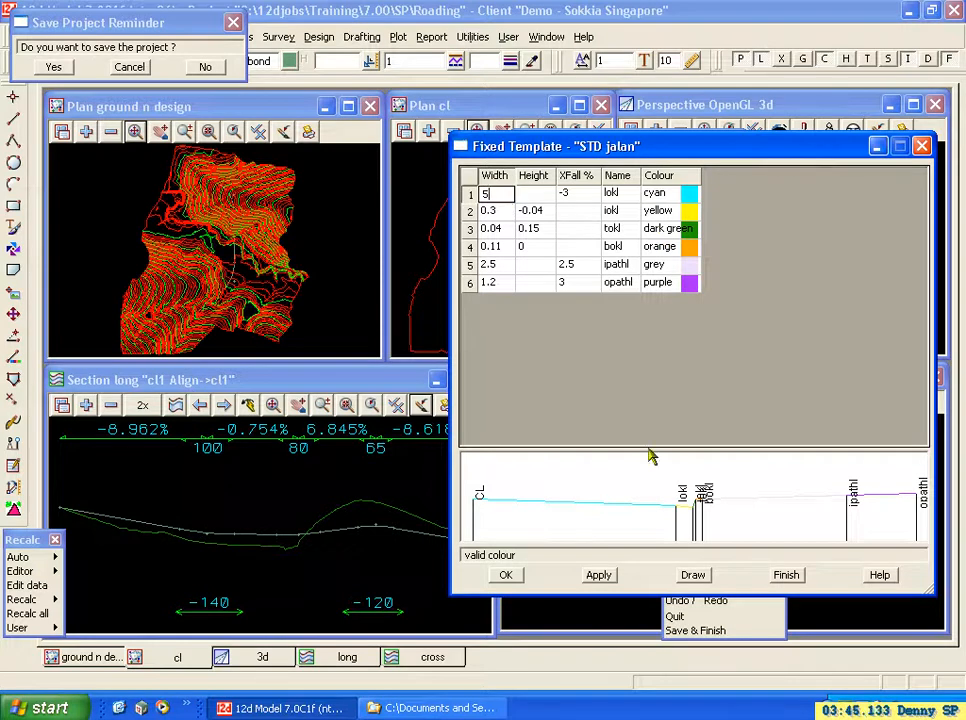
left_click(694, 575)
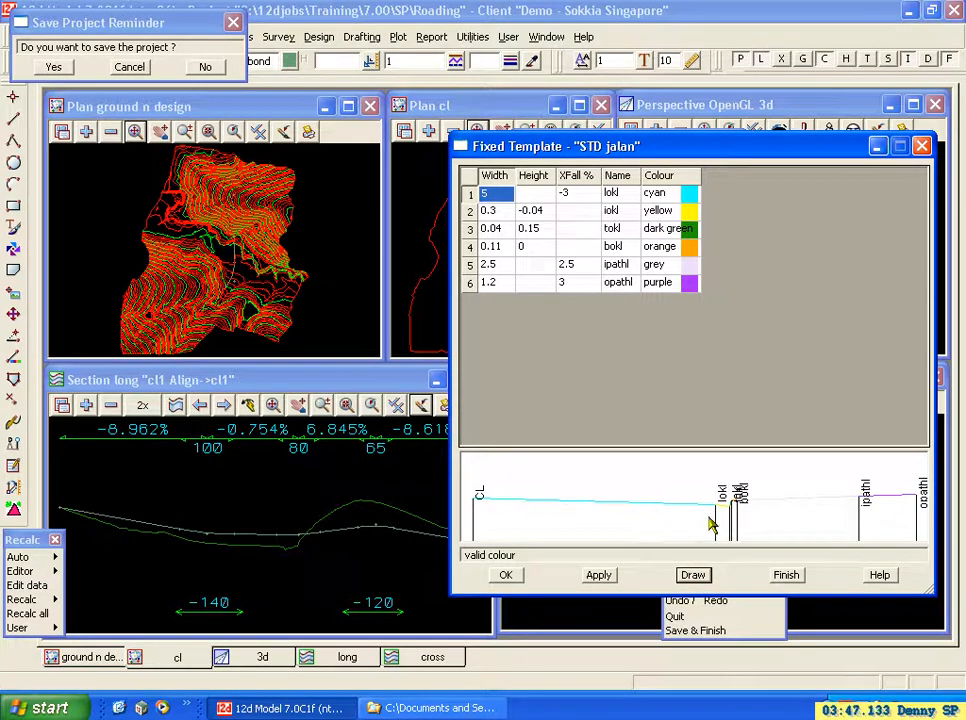
Rename the first fixed link as "lok".
left_click(617, 194)
left_click(622, 196)
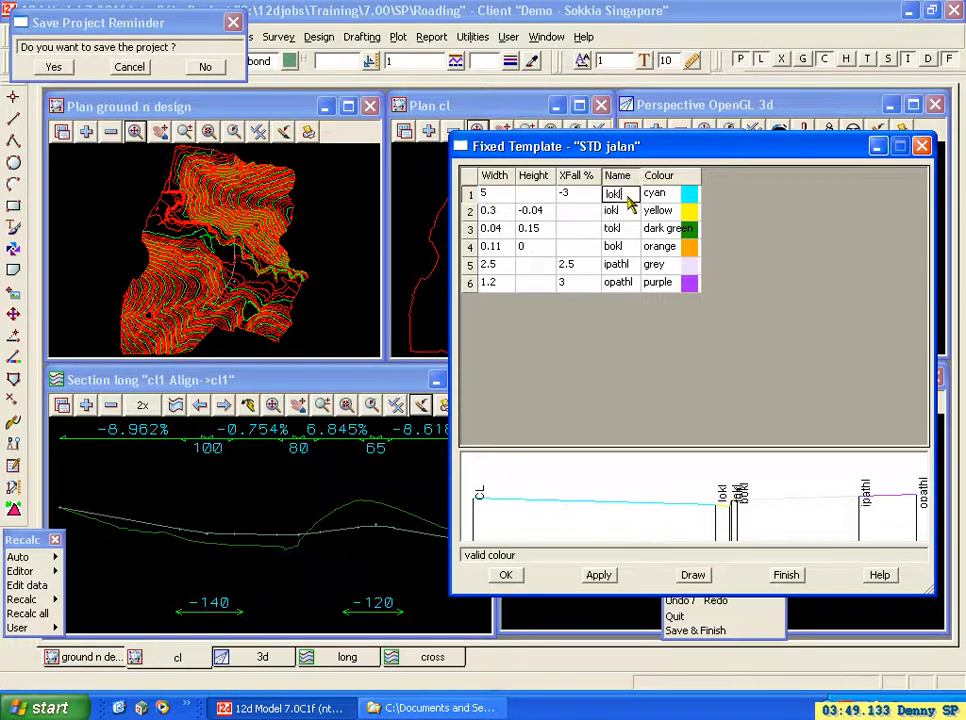
left_click_drag(628, 197, 599, 199)
type("lok")
key("Return")
Name the first fixed link "bdn".
left_click(622, 195)
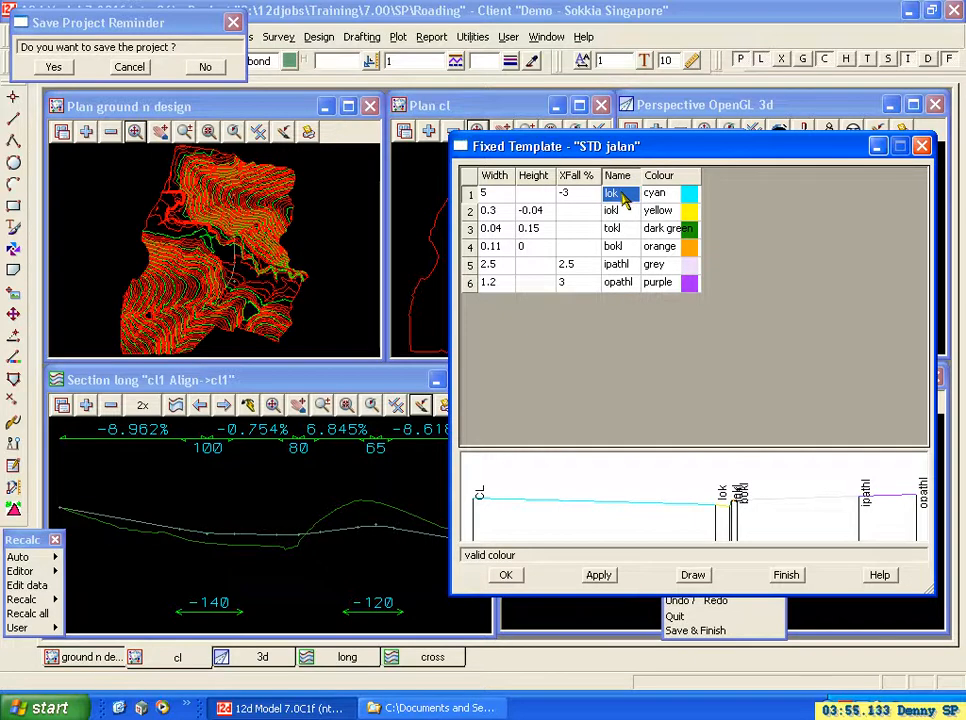
type("bdn")
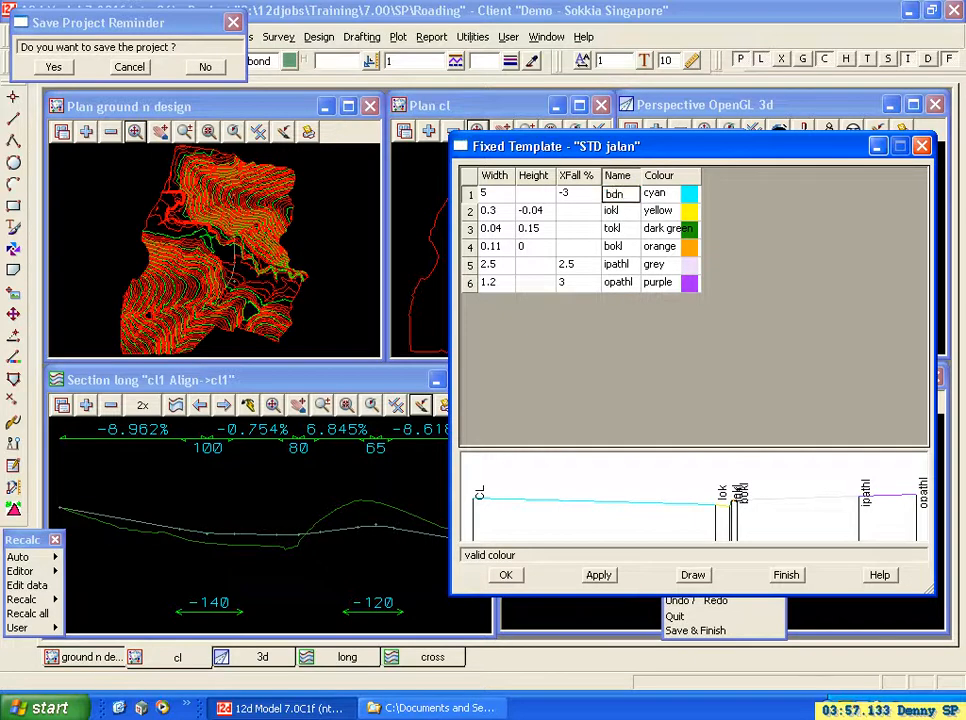
left_click(611, 210)
left_click(620, 196)
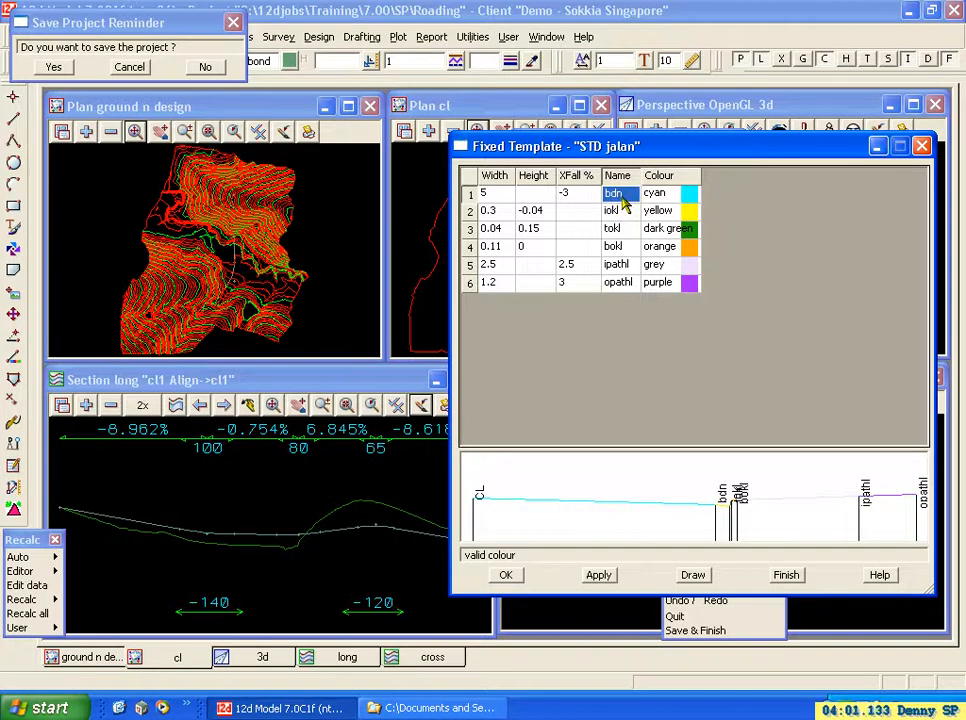
Insert a new link between bdn and iokl with width 1 and crossfall -4 %.
right_click(469, 211)
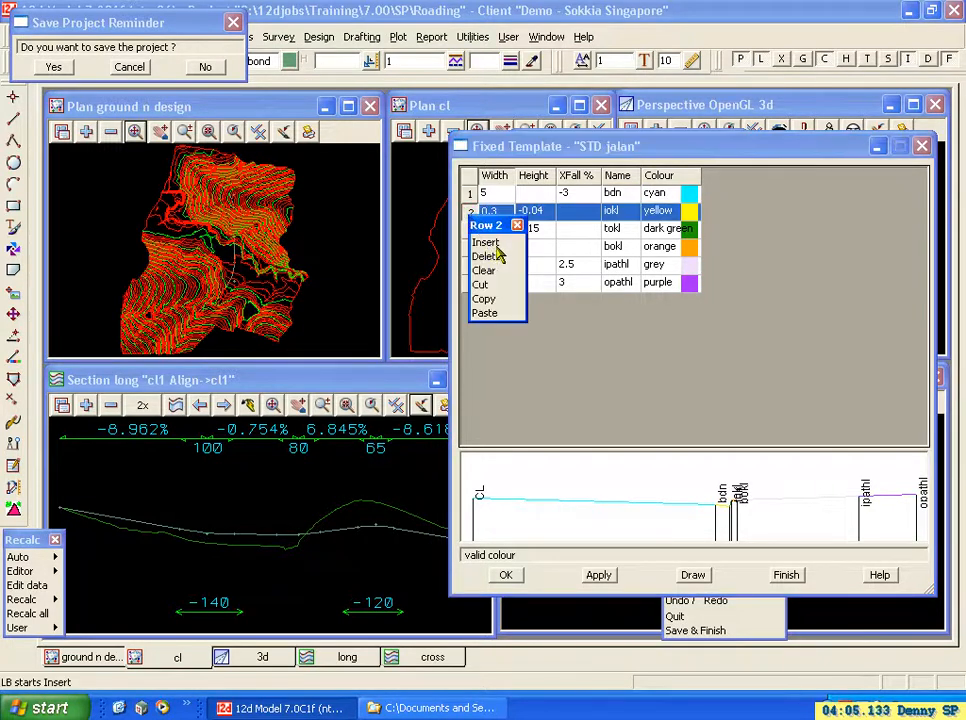
left_click(497, 243)
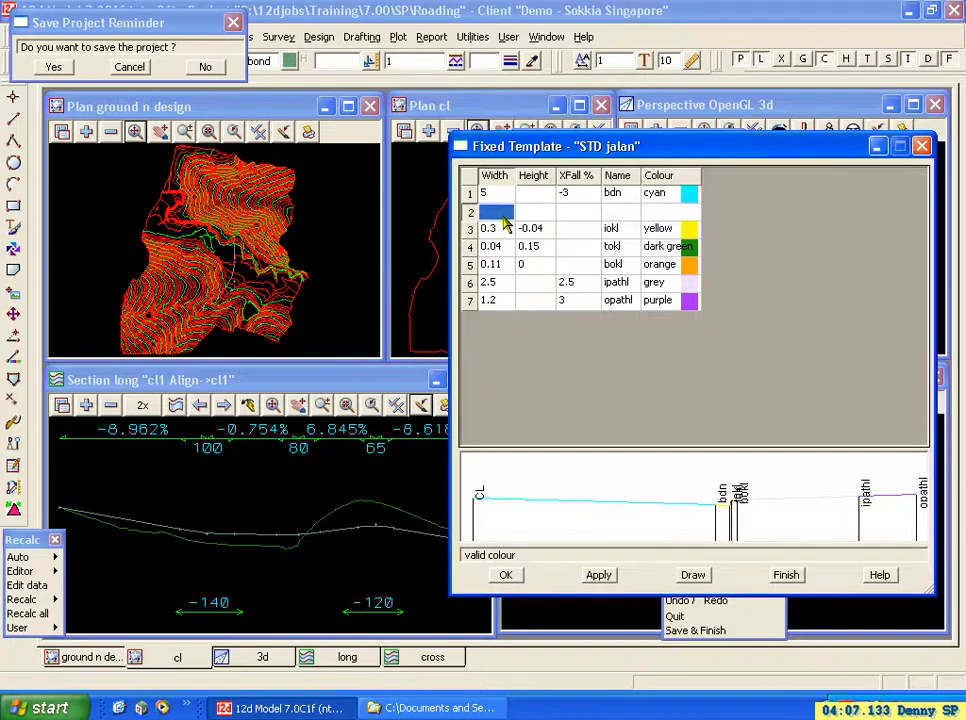
type("1")
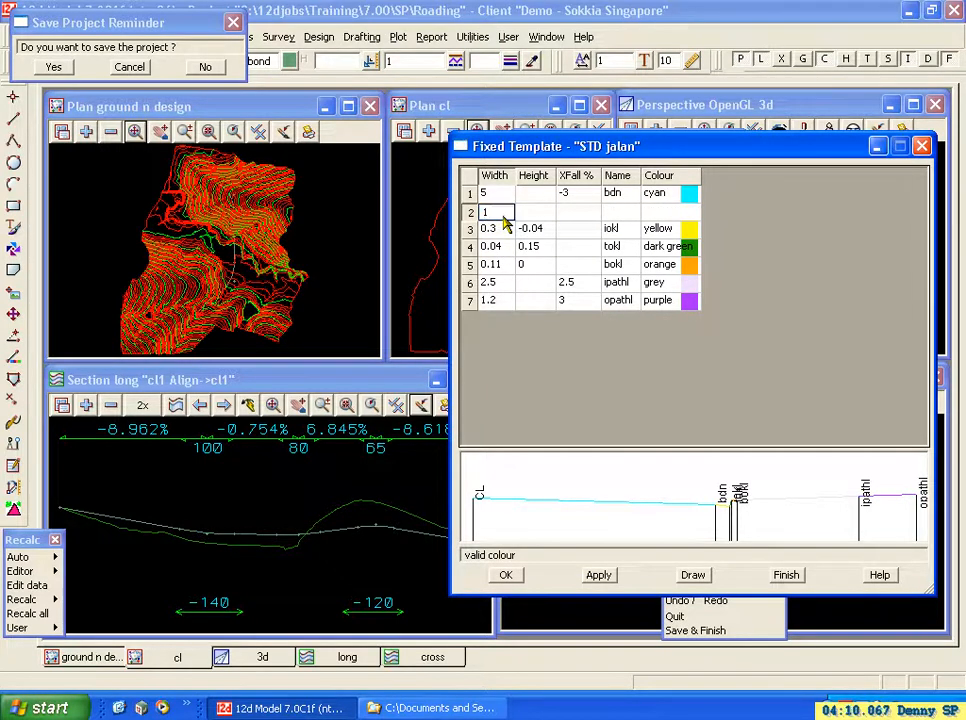
left_click(573, 213)
type("-4")
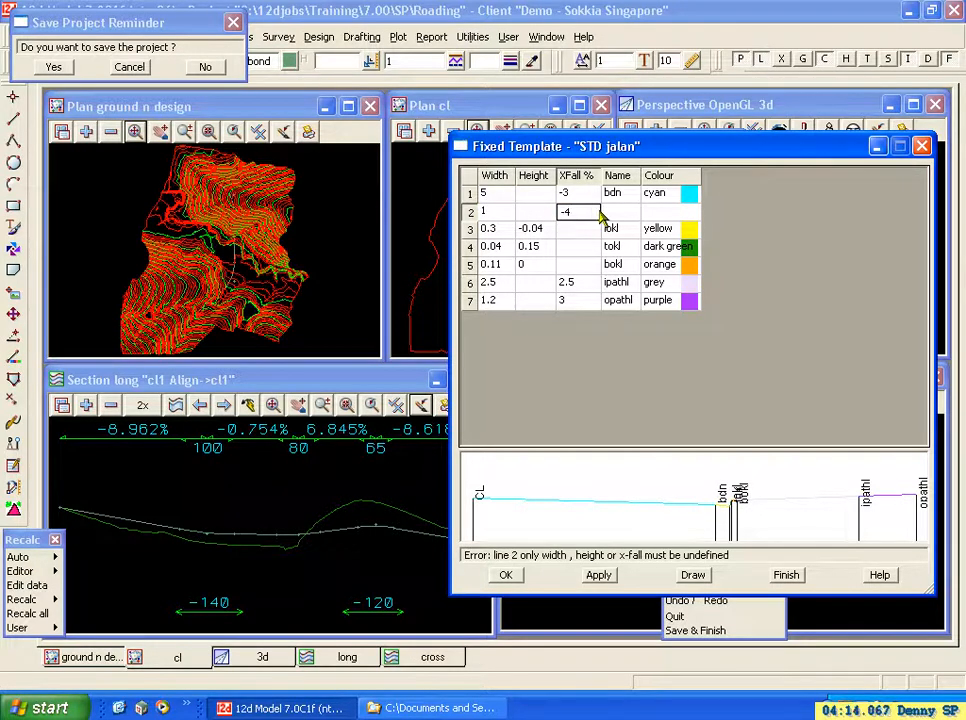
Name the inserted link "bahu", assign it the colour blue and redraw the preview.
left_click(629, 214)
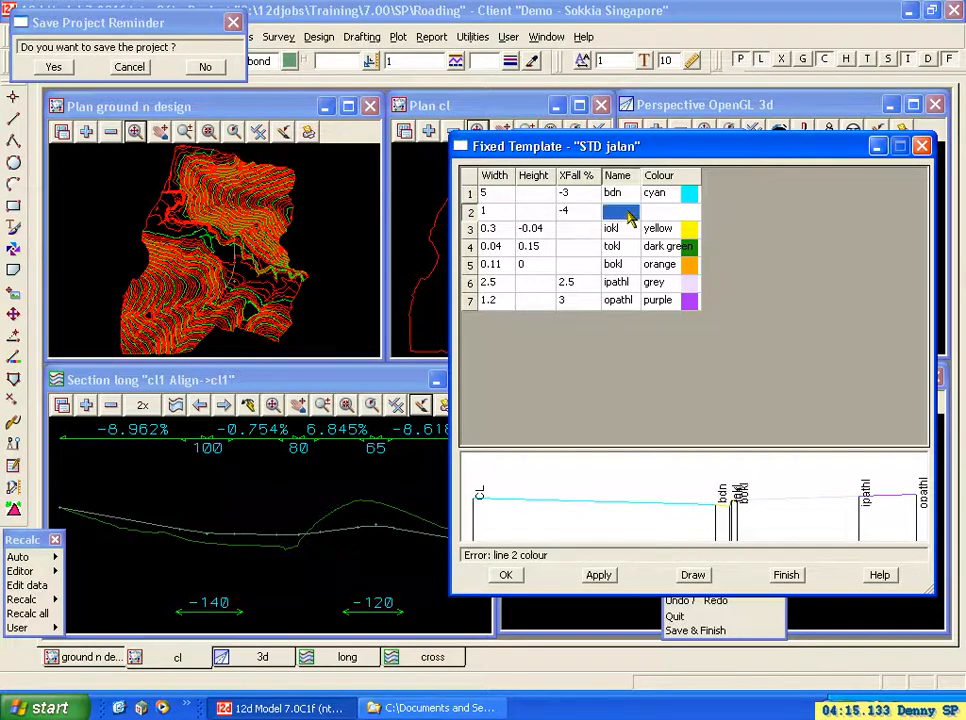
type("bahu")
left_click(662, 218)
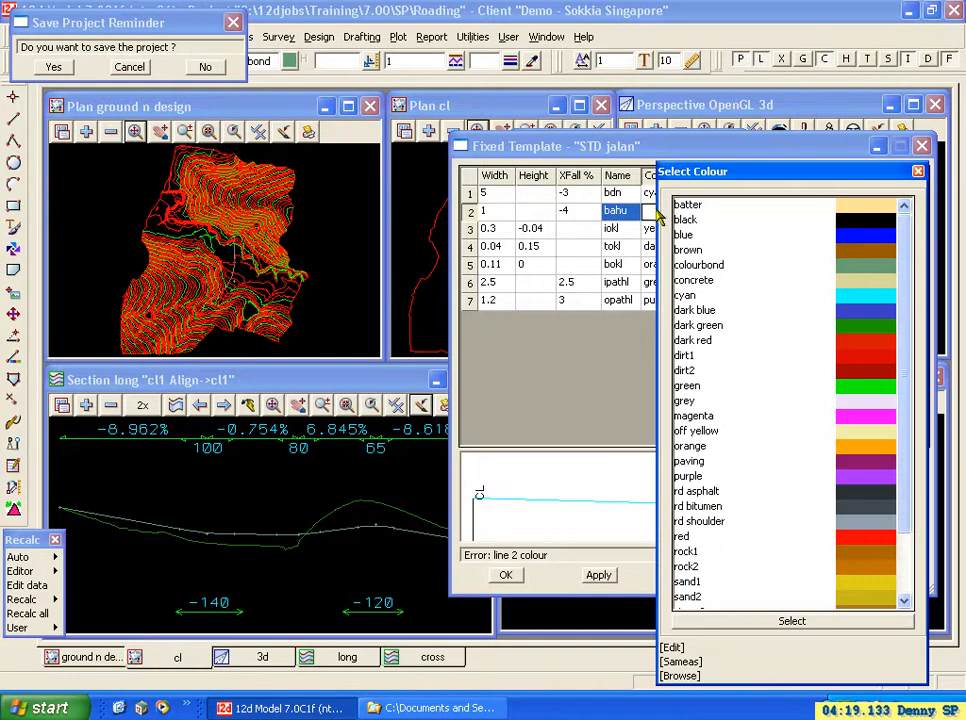
double_click(866, 244)
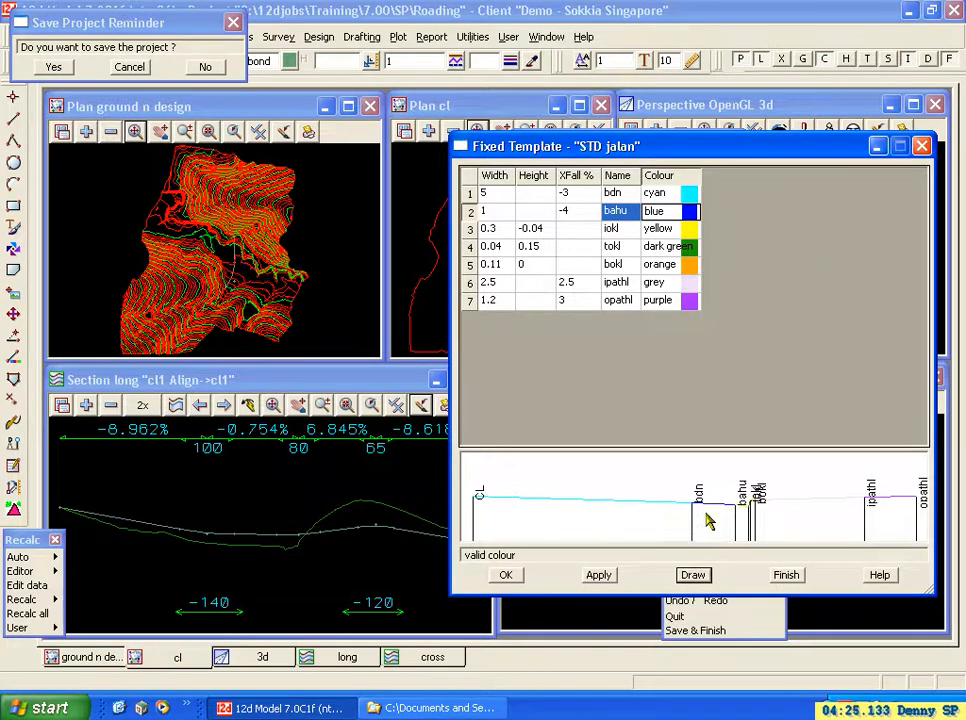
Set the bahu link's crossfall to -5 % and redraw the template preview.
left_click(585, 212)
type("-")
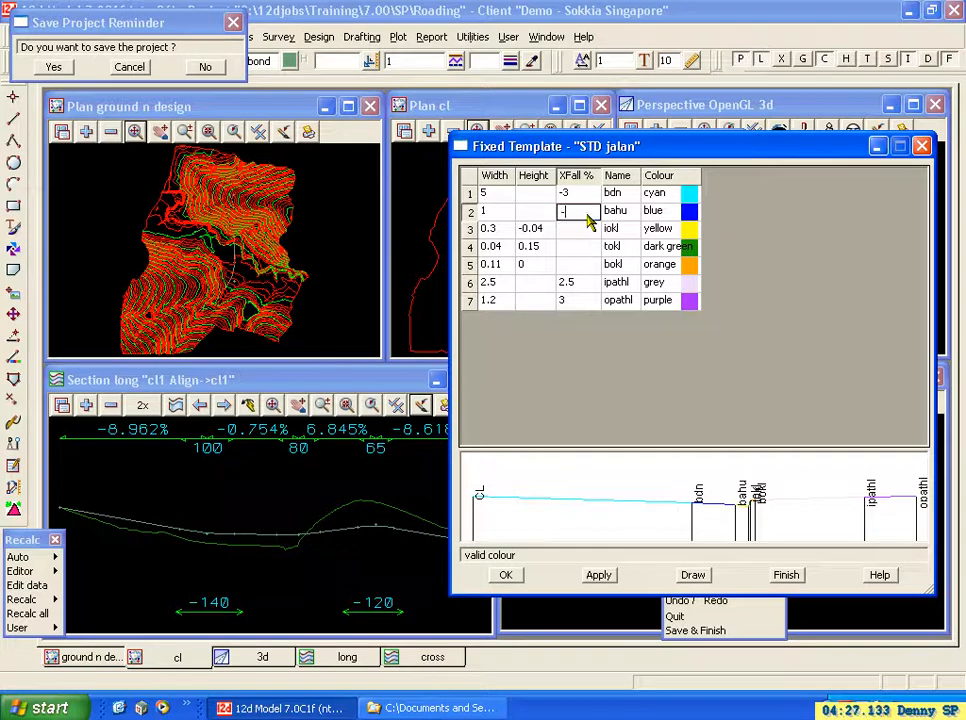
left_click(694, 576)
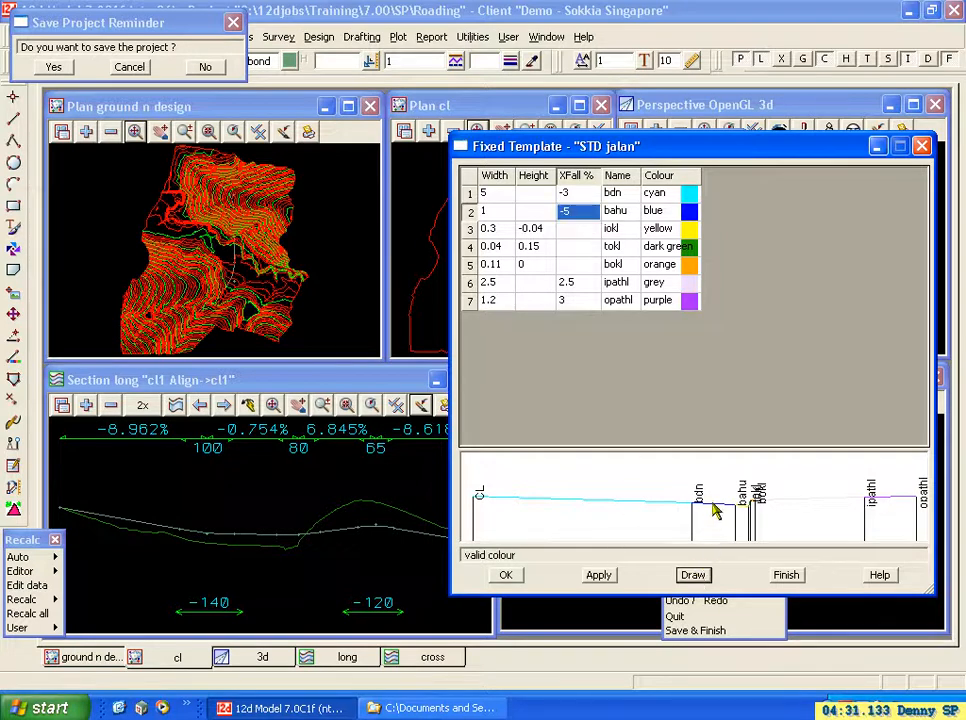
Rename the links below bahu as iok, tok, bok, ipath and opath, removing the trailing "l" from each.
left_click(626, 231)
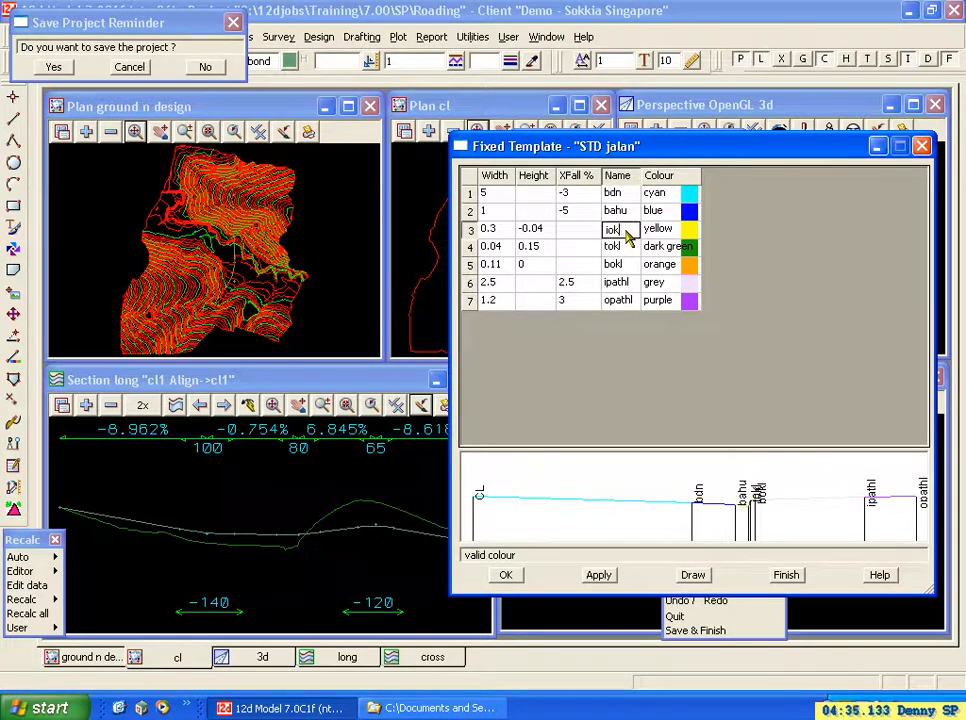
left_click(620, 249)
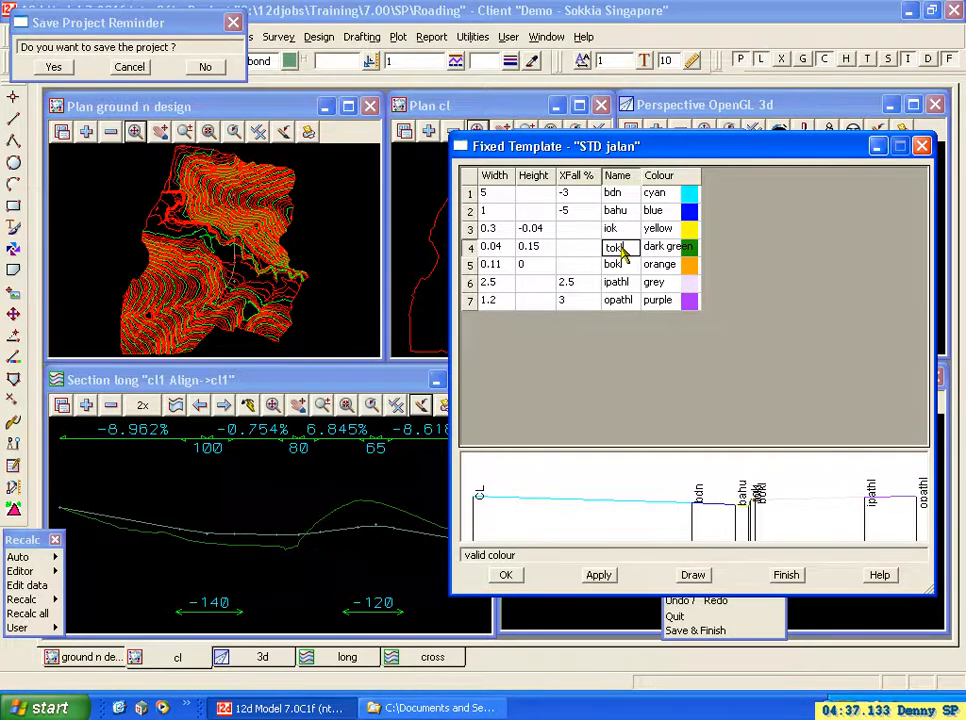
left_click(630, 267)
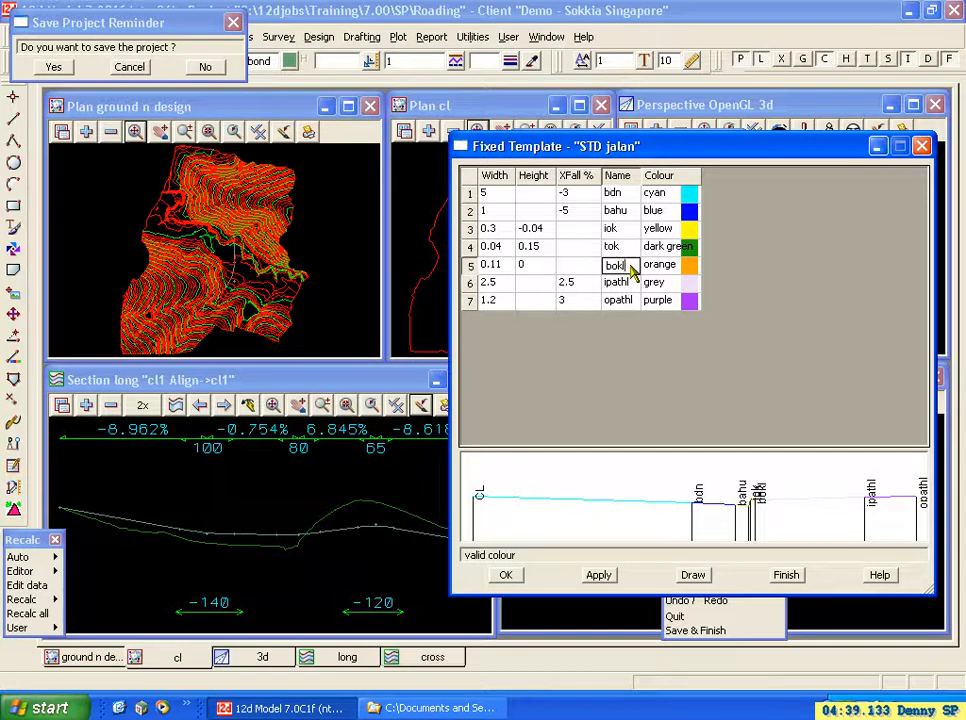
left_click(622, 284)
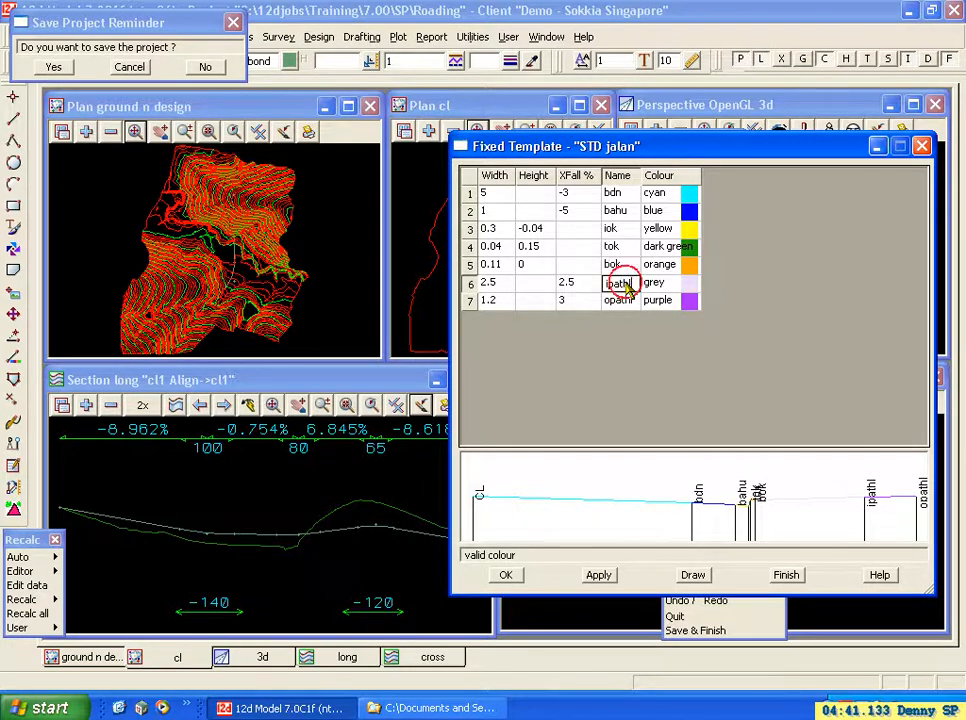
left_click(626, 306)
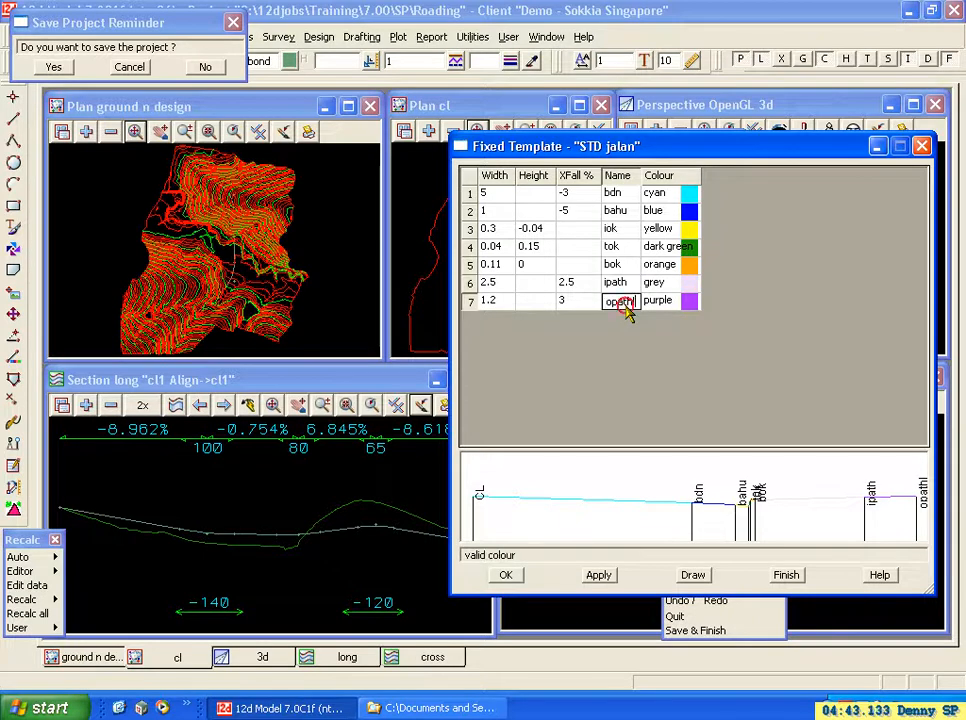
left_click(656, 283)
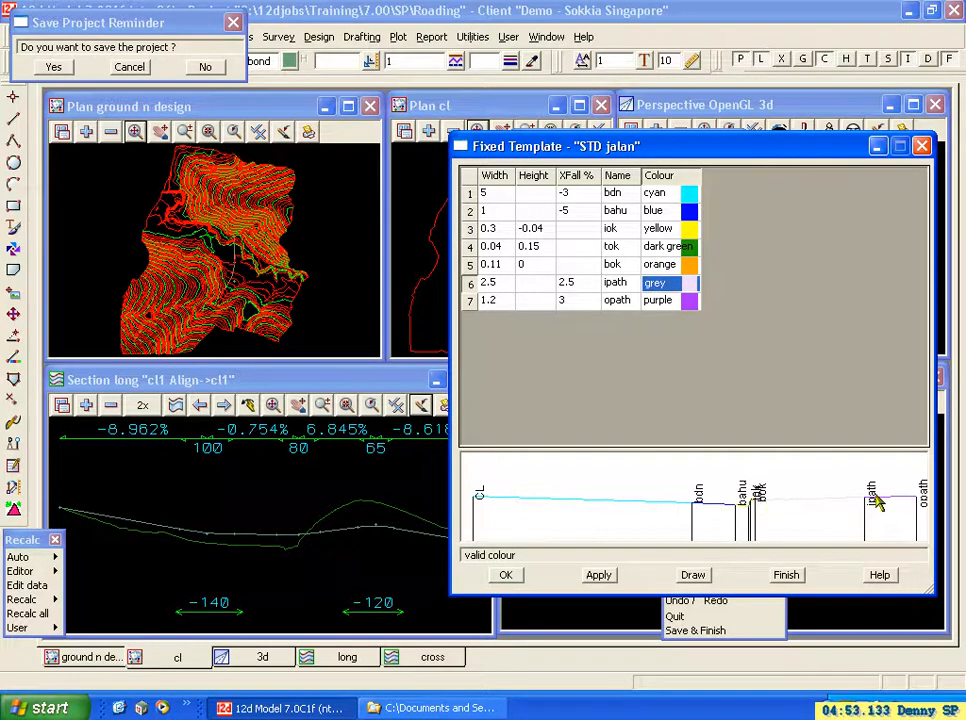
Delete the opath link row and redraw the template preview.
left_click(468, 302)
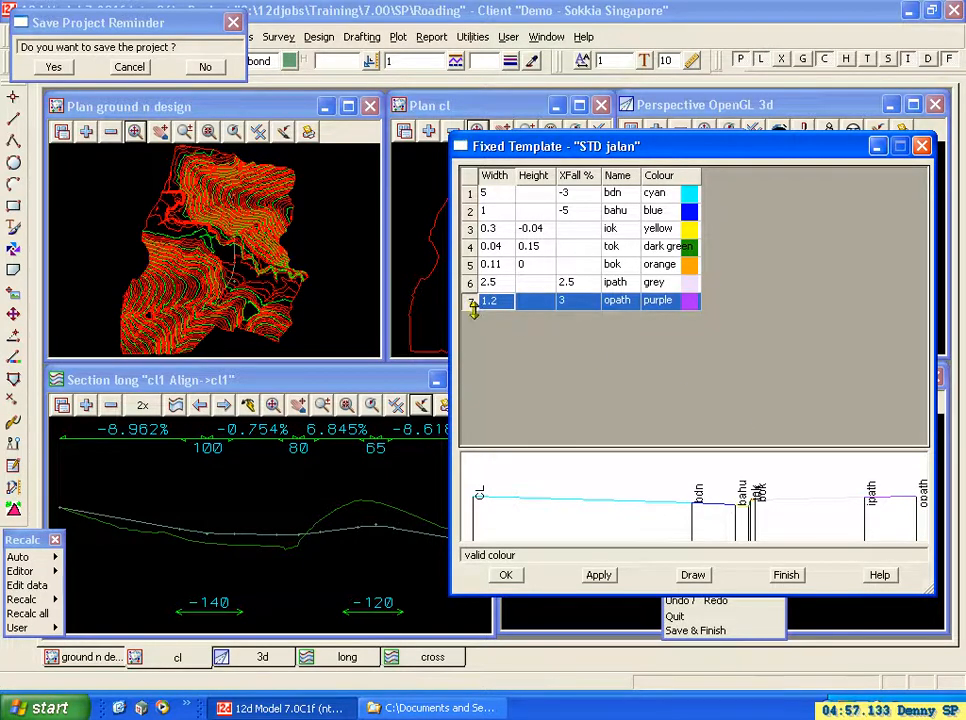
right_click(474, 307)
left_click(488, 341)
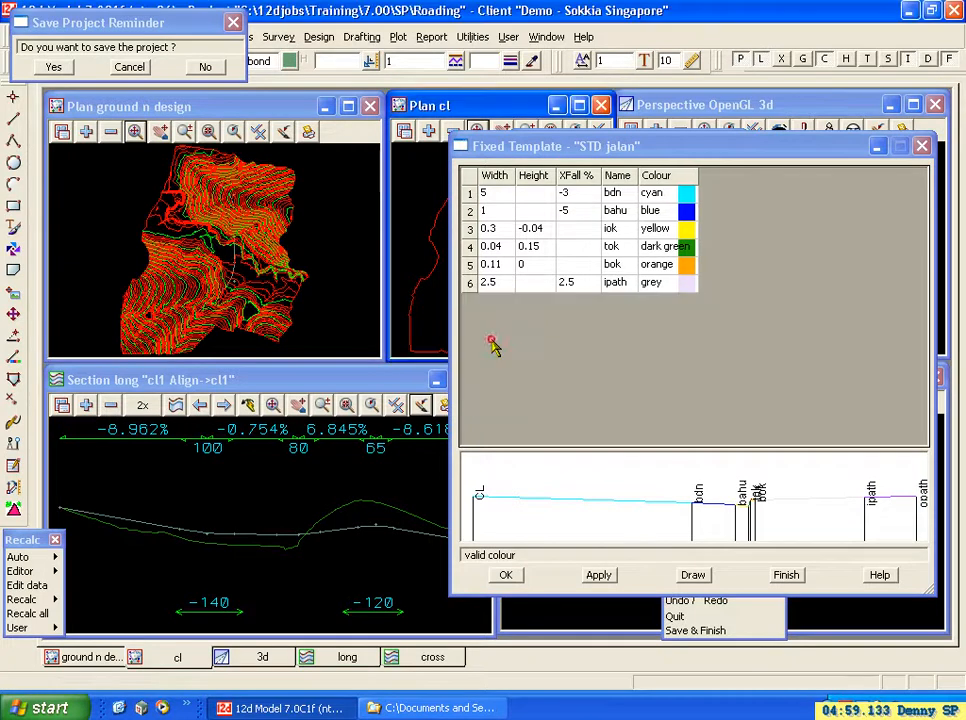
left_click(696, 577)
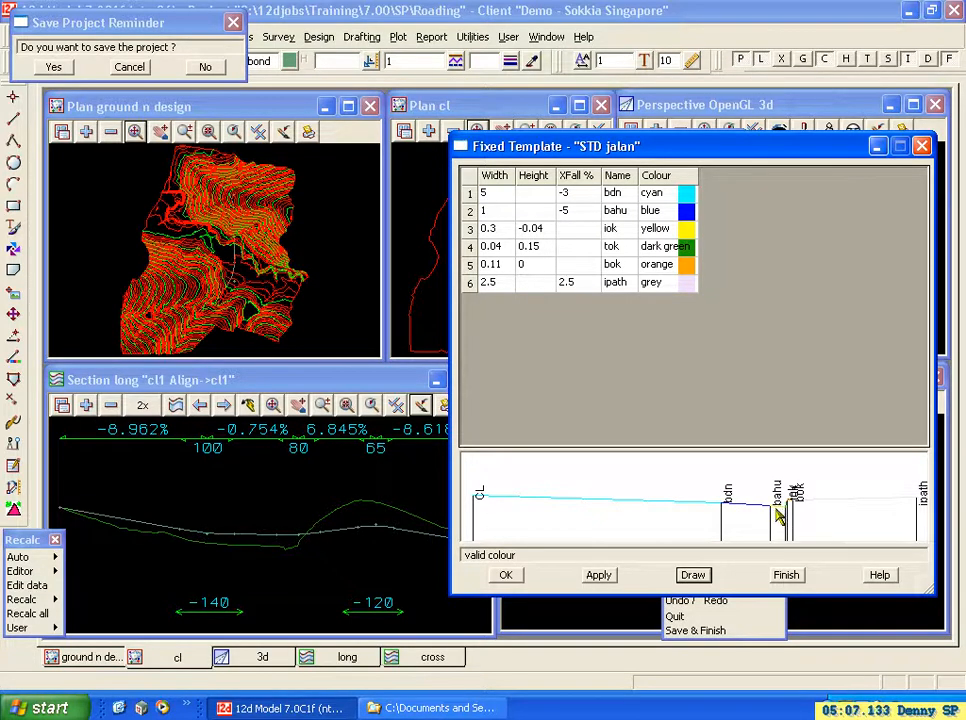
Set the iok link's height to -0.5 and redraw the template preview.
left_click(541, 230)
key("BackSpace")
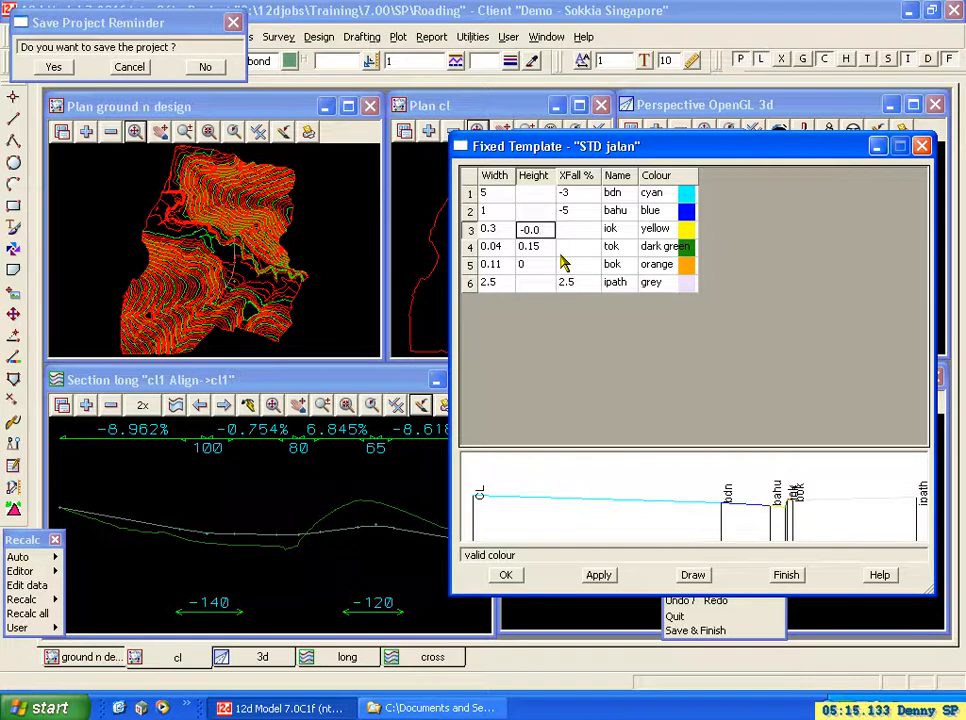
left_click(700, 576)
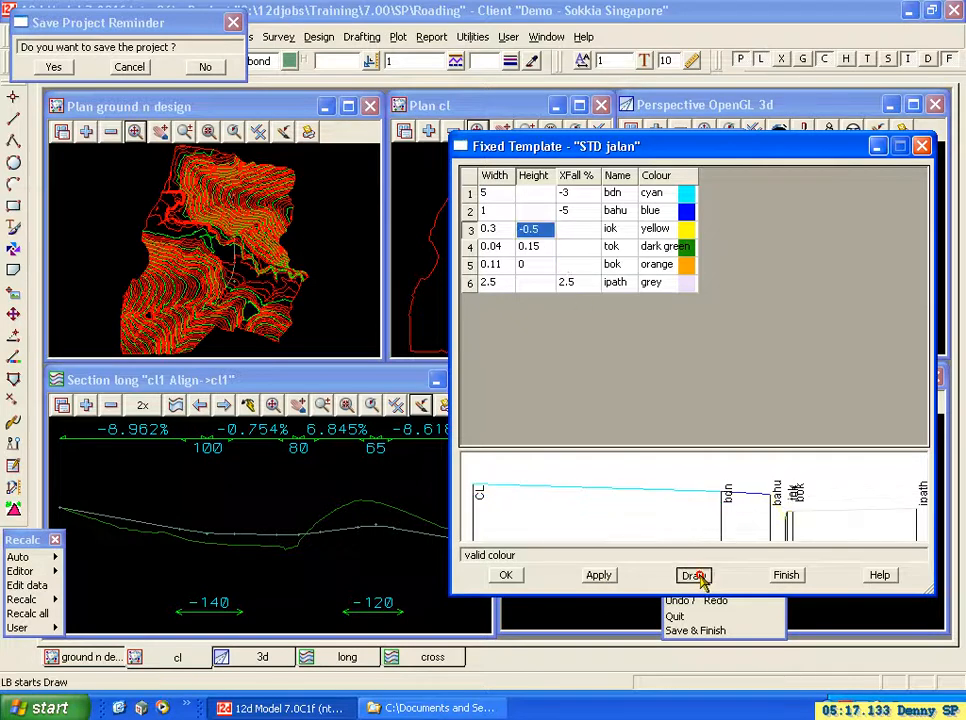
Set the iok link's height to -0.1 and redraw the template preview.
left_click(545, 231)
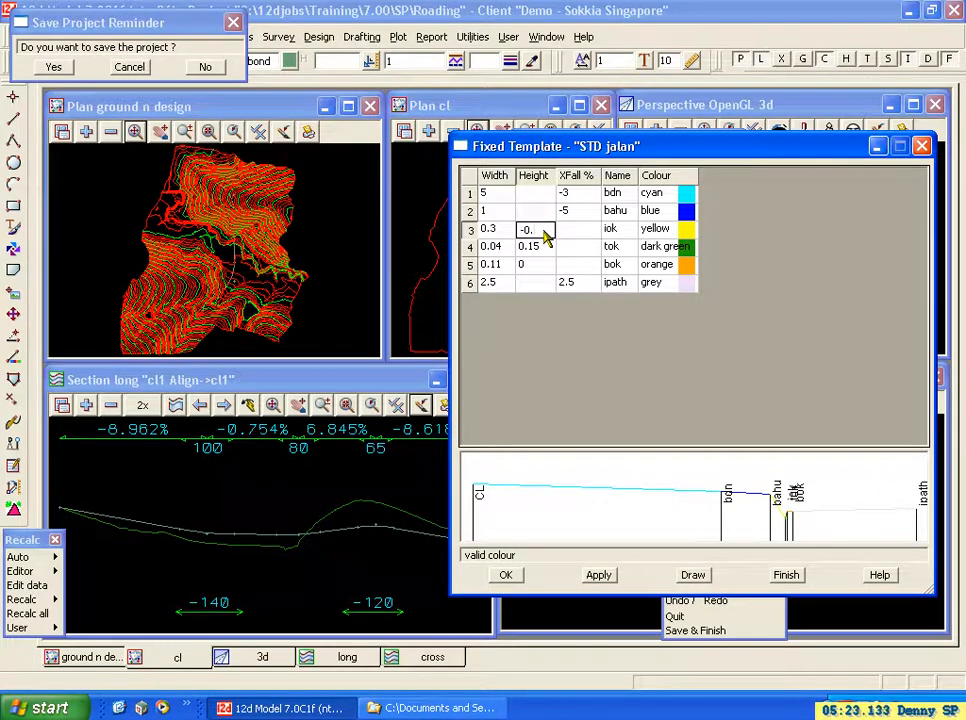
left_click(695, 576)
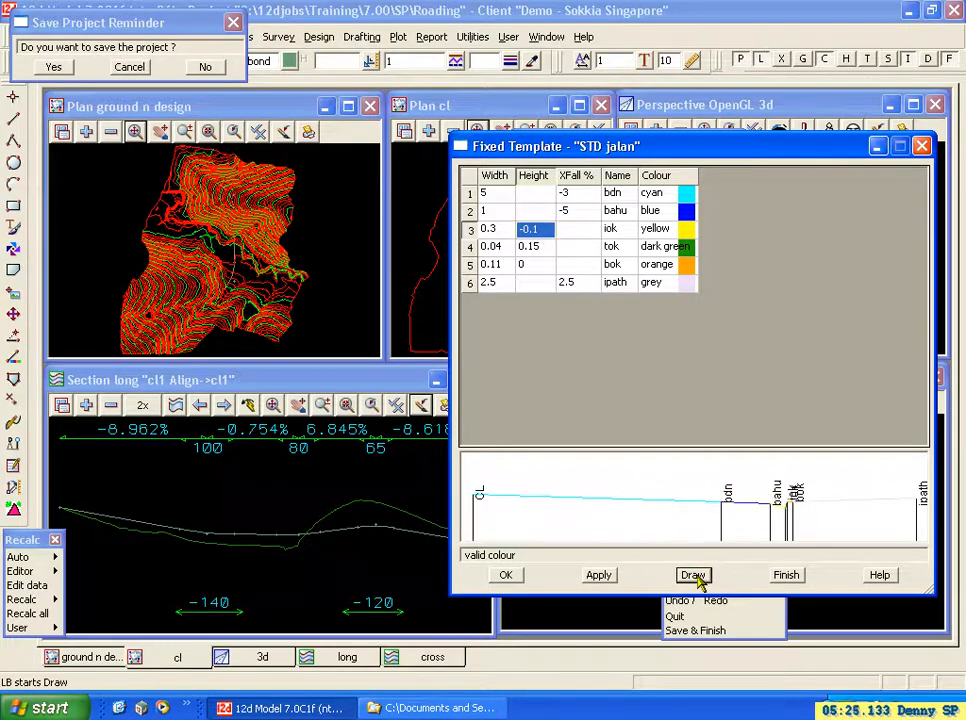
Try a width of 0.1 for the iok link in the redrawn preview and set the width back to 0.3.
left_click(503, 230)
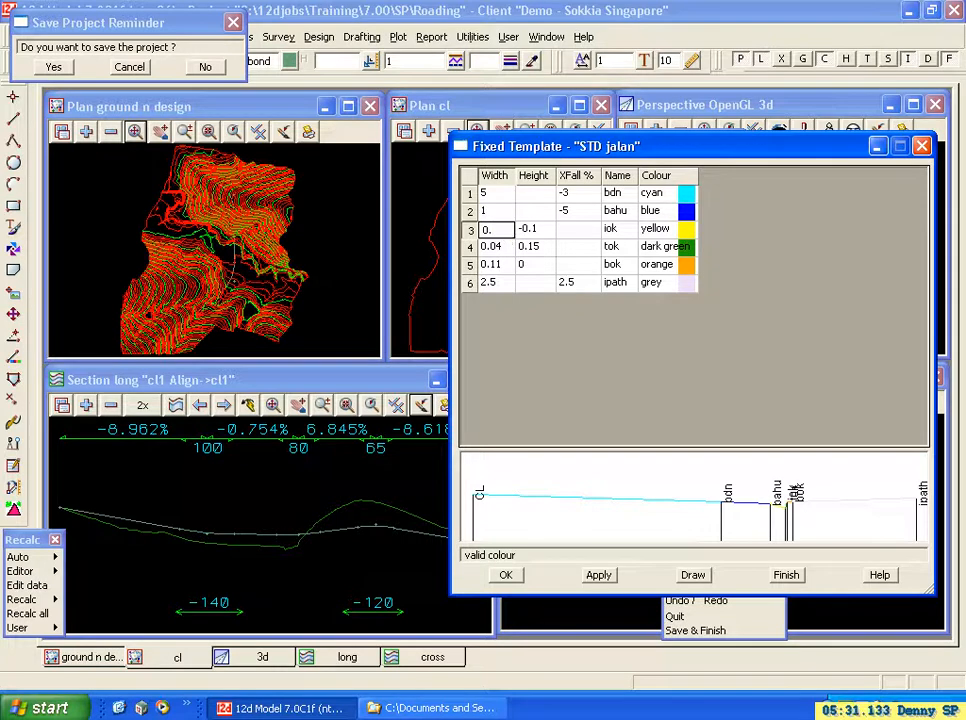
left_click(693, 576)
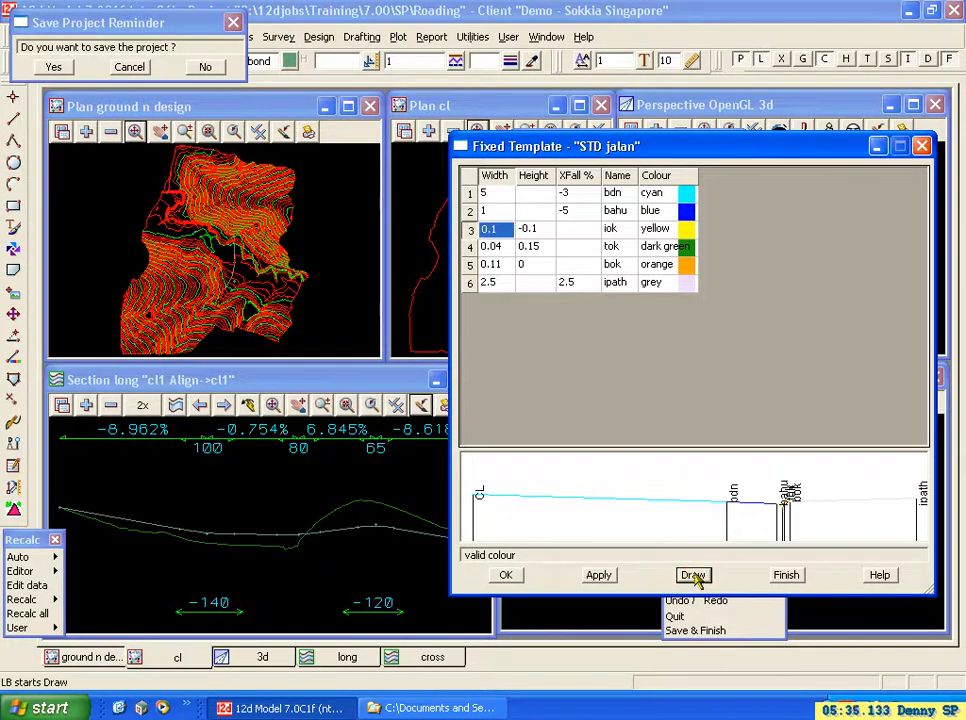
left_click(503, 232)
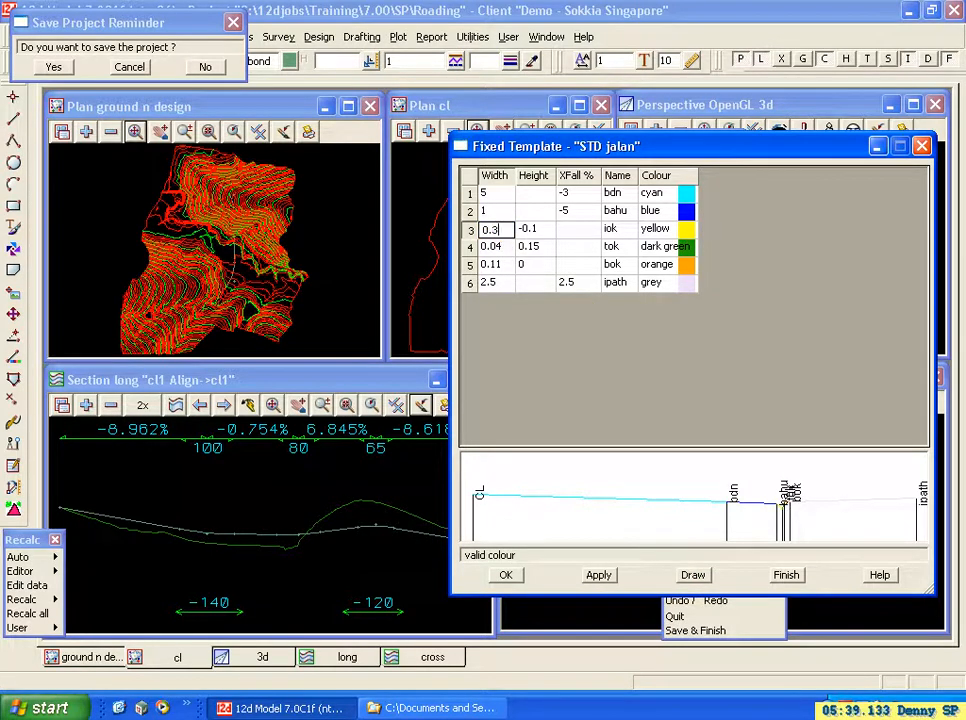
Set the iok link's height to -0.2 and redraw the template preview.
left_click(540, 230)
left_click(545, 231)
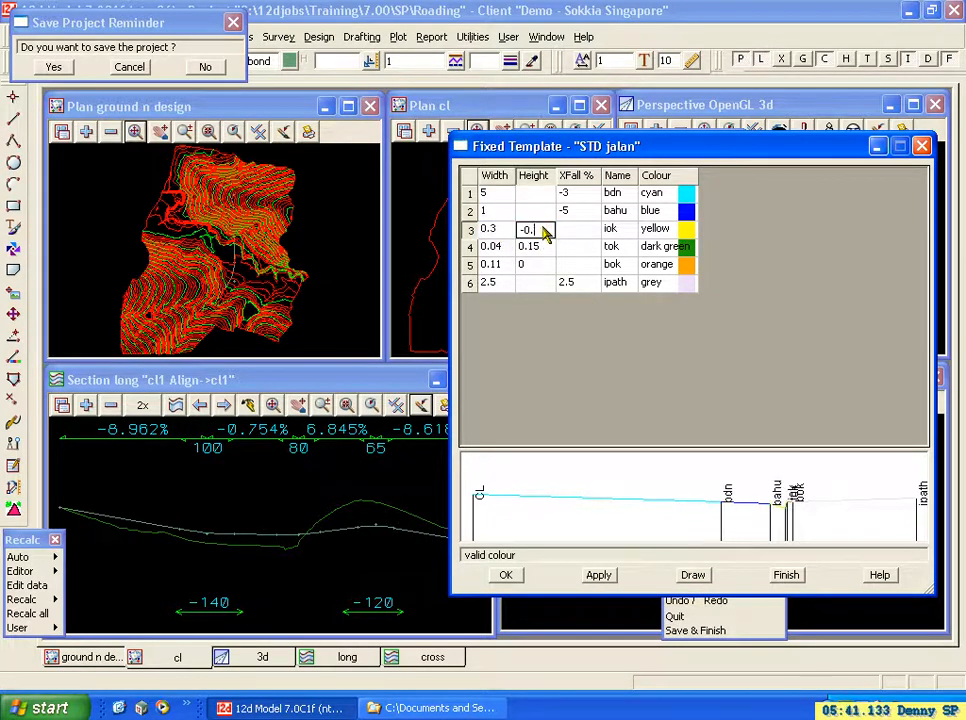
left_click(693, 577)
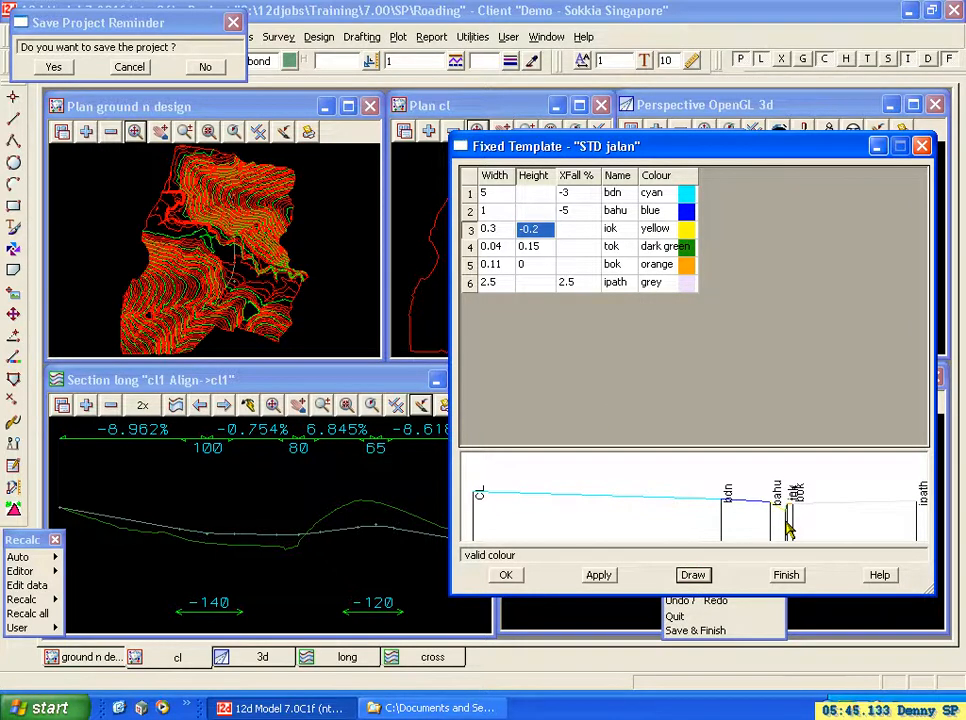
Set the tok link's width to 0.1 and redraw the template preview.
left_click(496, 248)
left_click(503, 254)
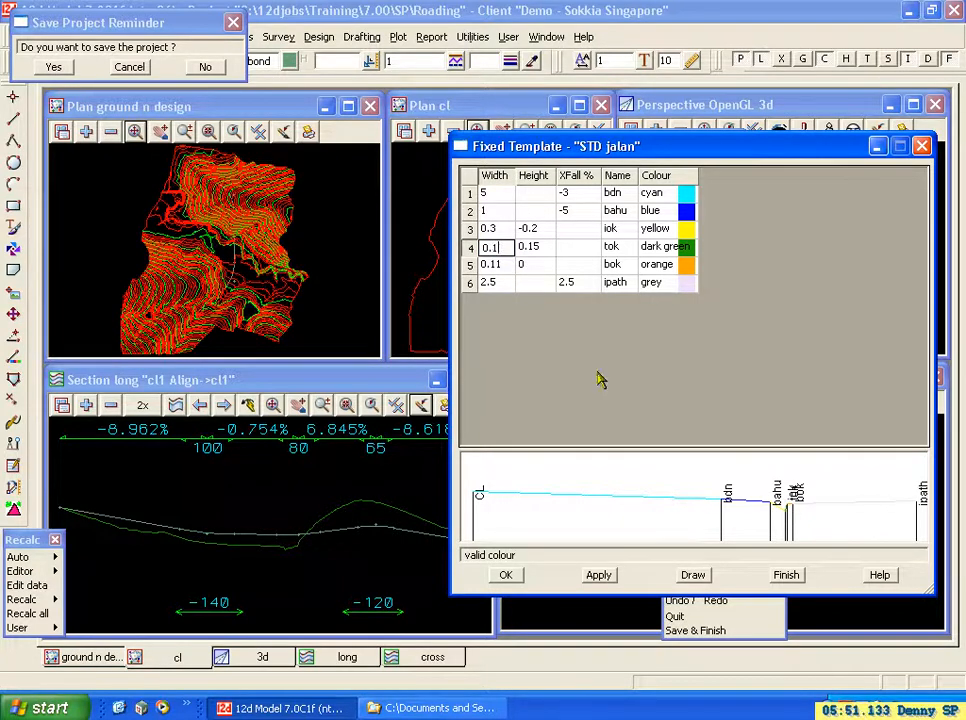
left_click(693, 574)
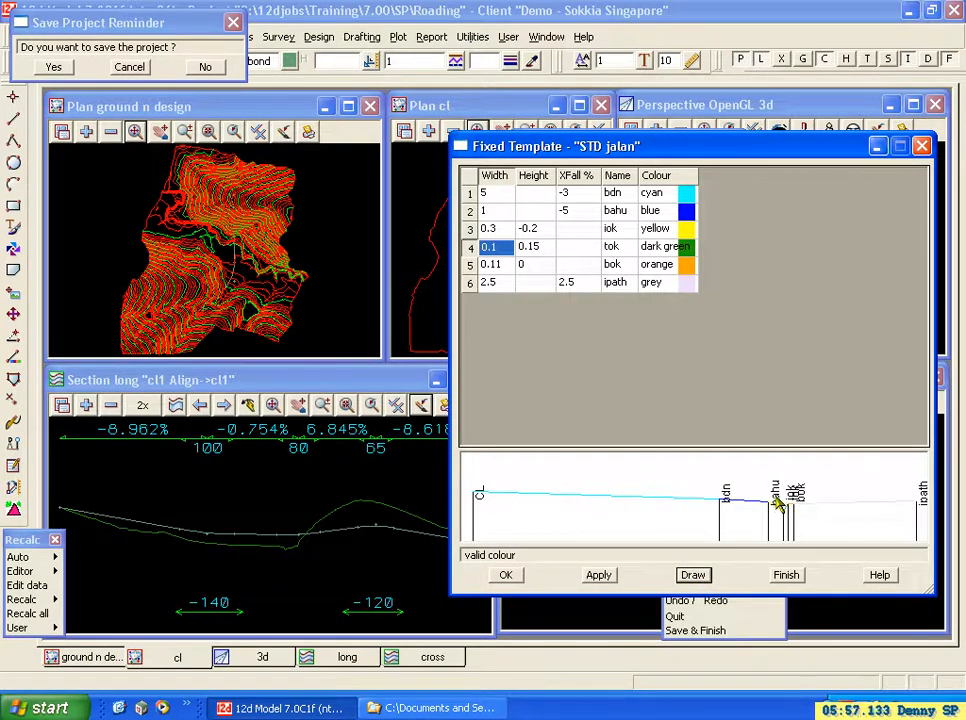
Try heights of 0.2 and 0.5 for the tok link, redrawing the template preview after each change.
left_click(545, 254)
left_click(545, 254)
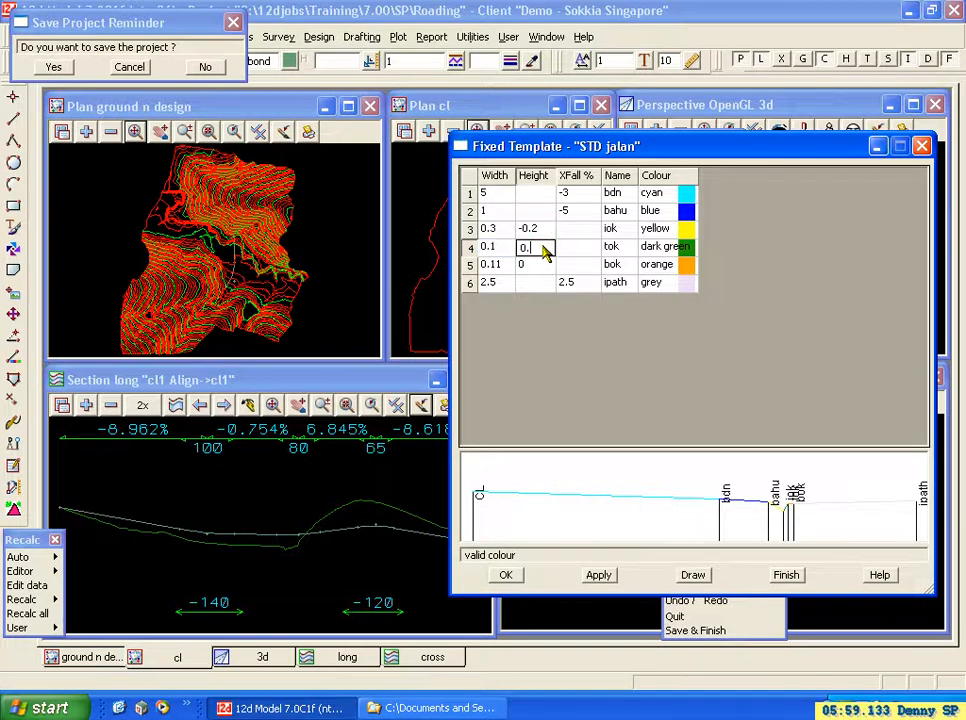
type("2")
left_click(693, 574)
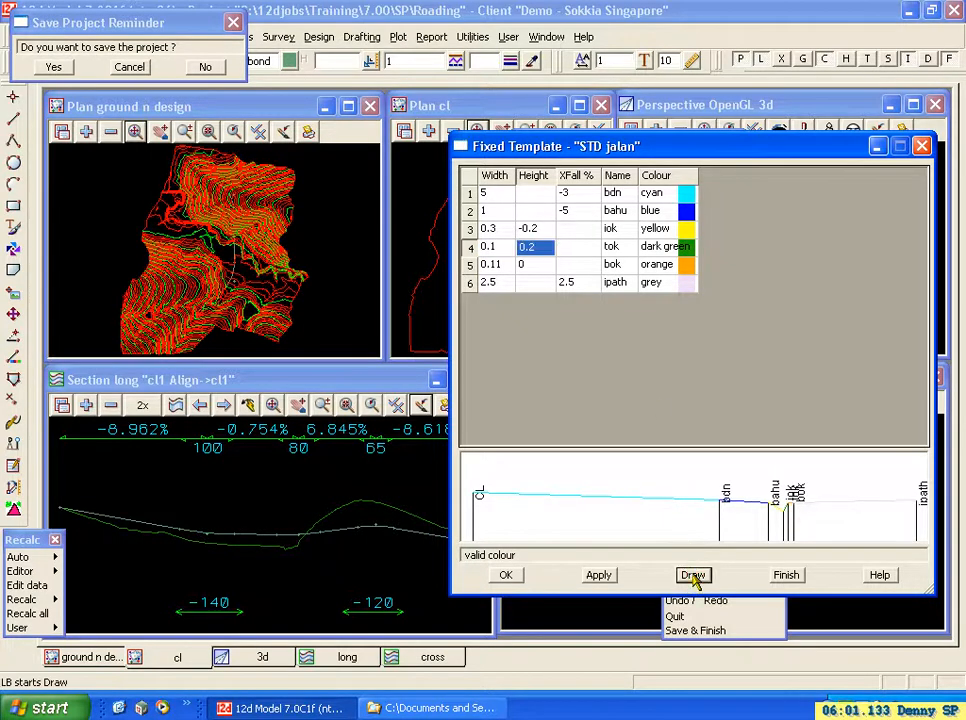
left_click(541, 252)
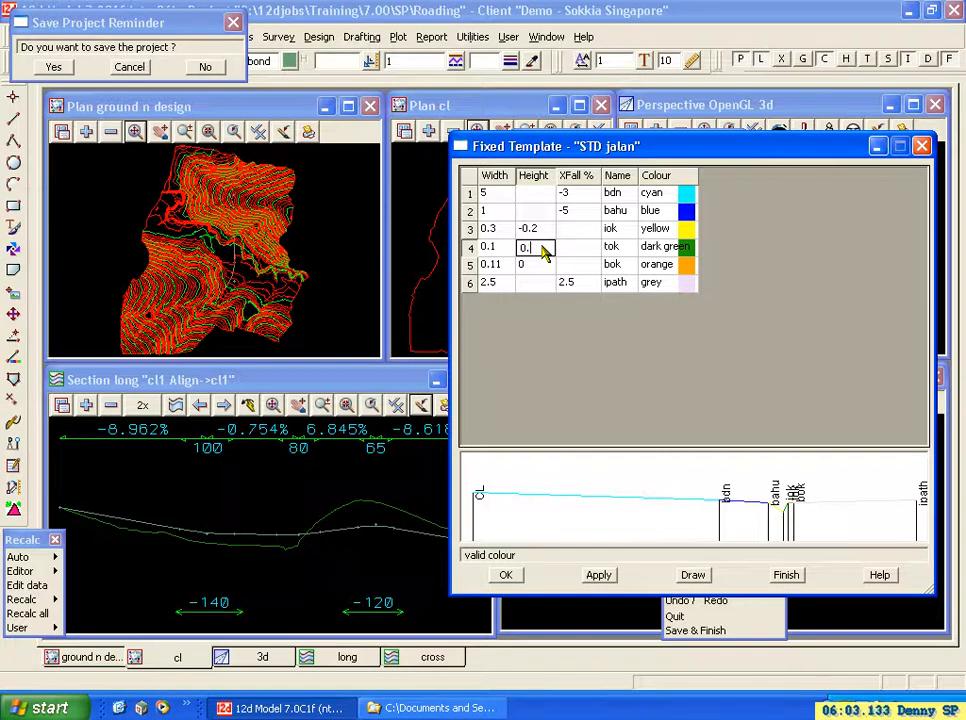
left_click(693, 575)
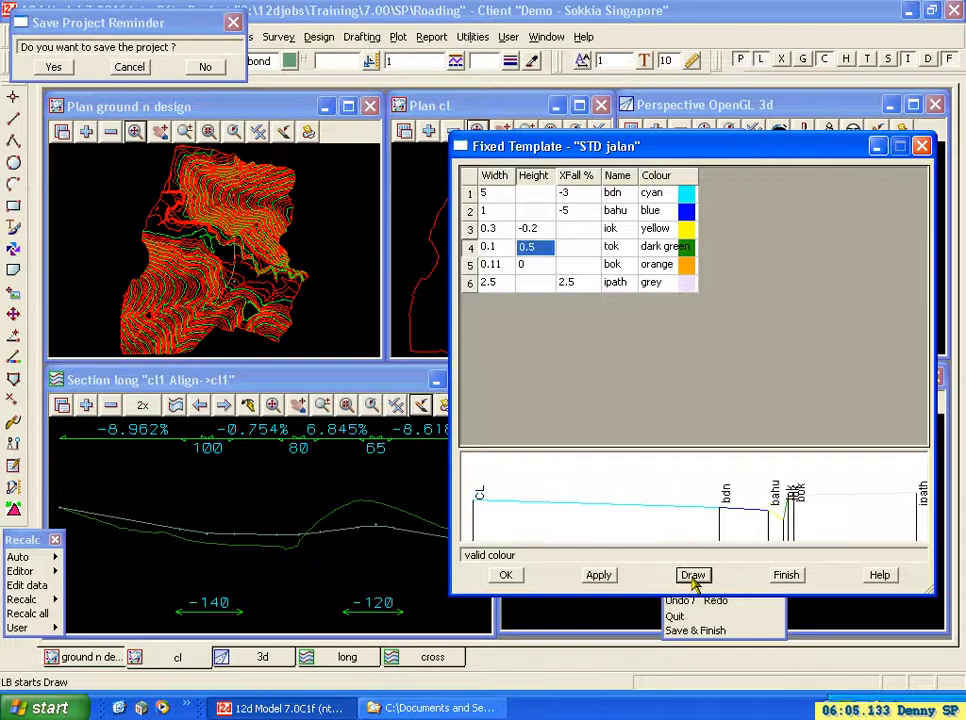
Set the tok link's height to 0.3, redrawing the template preview, and save the project.
left_click(543, 250)
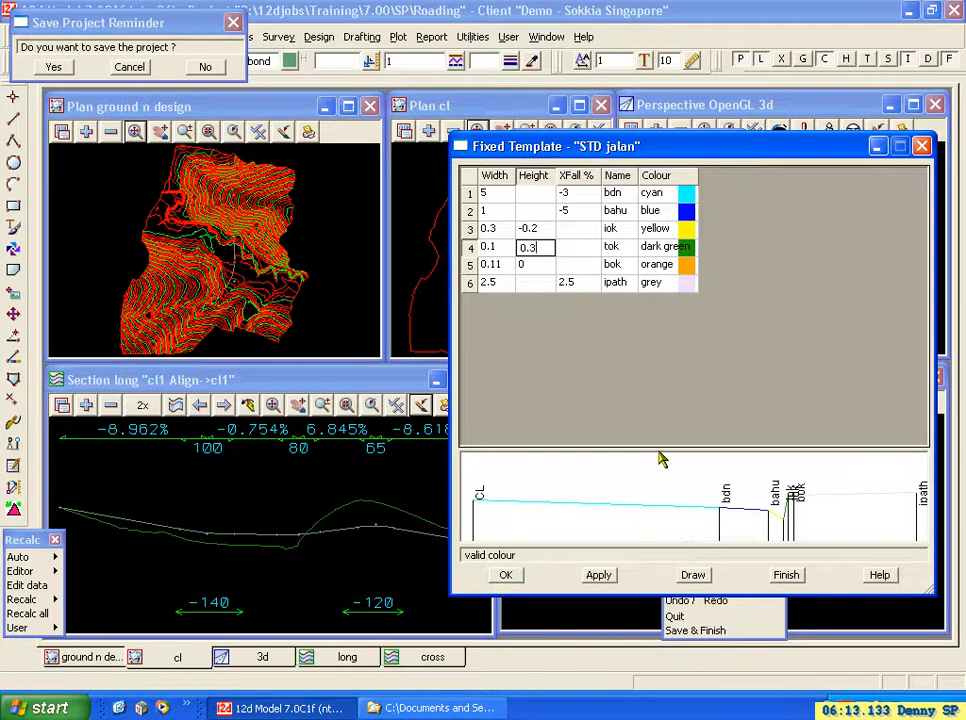
left_click(694, 576)
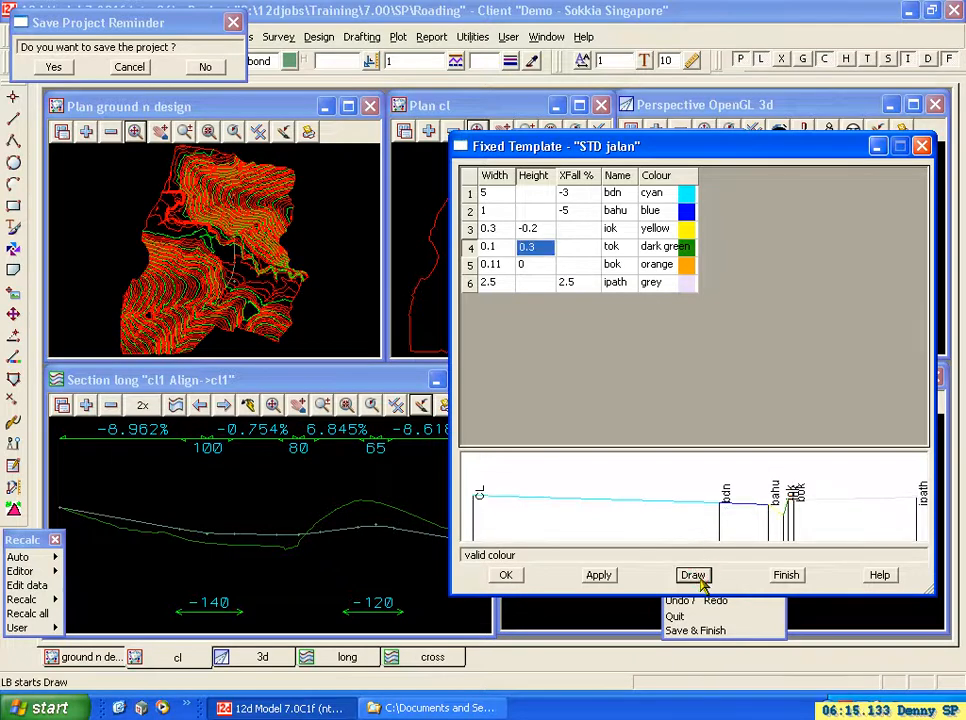
left_click(54, 66)
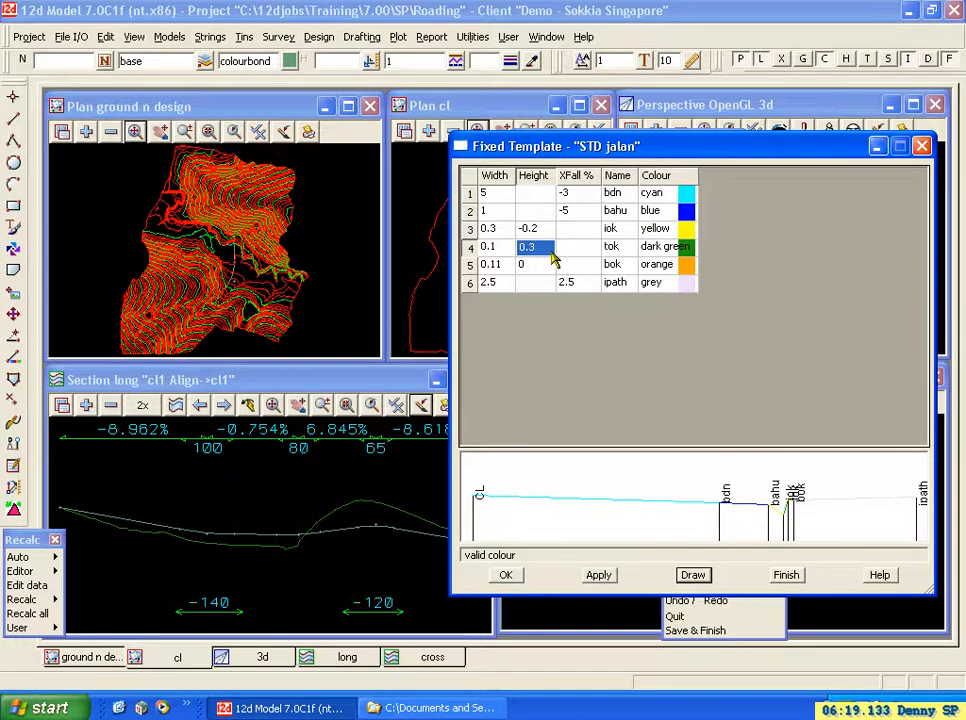
left_click(500, 226)
left_click(532, 230)
left_click(535, 246)
left_click(502, 250)
left_click(527, 250)
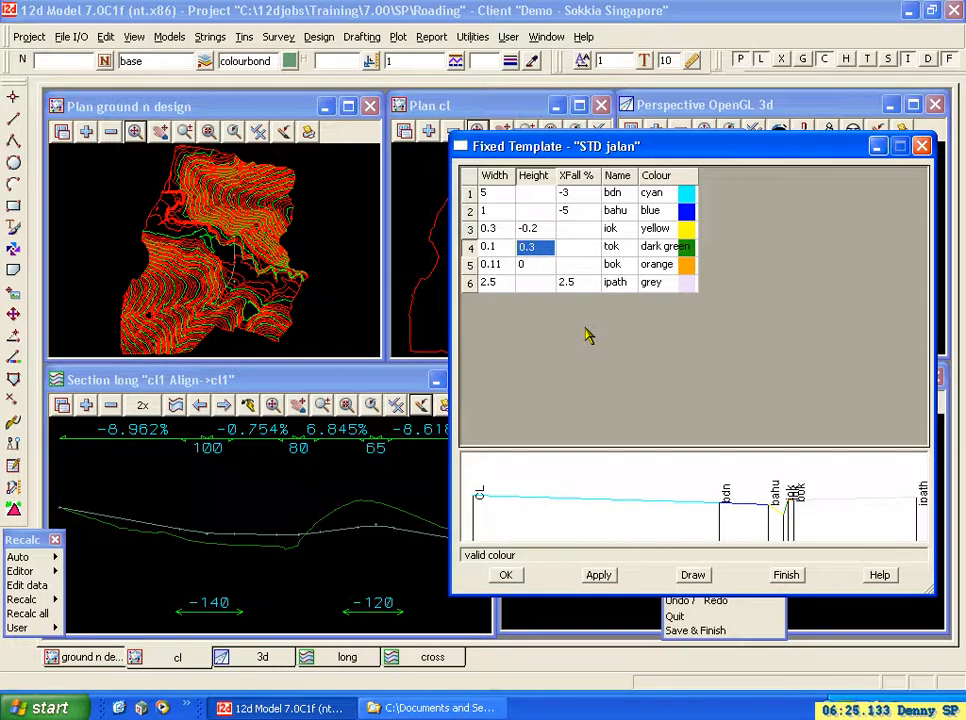
left_click(567, 249)
left_click(578, 266)
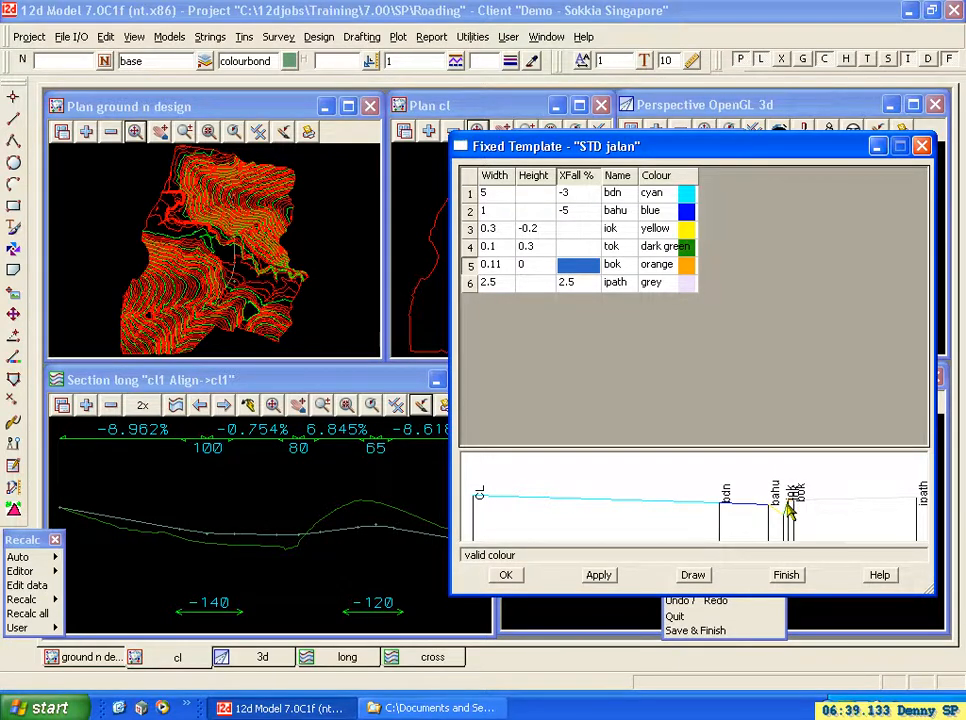
Set the bok link's width to 0.2, redraw the preview, and apply and close the fixed links.
double_click(496, 268)
left_click(499, 268)
type("2")
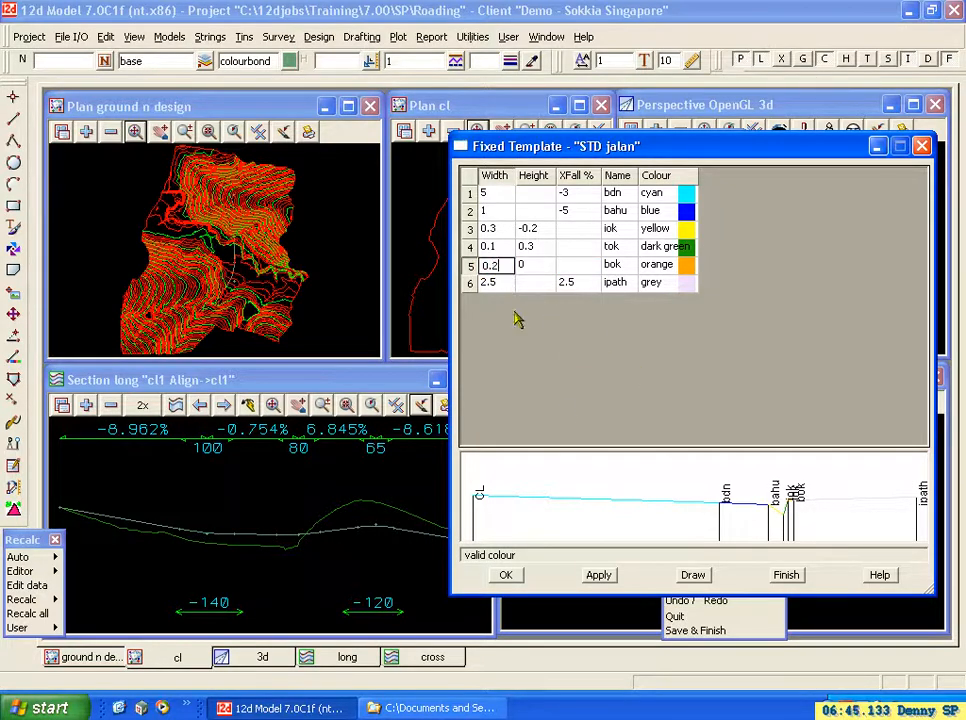
left_click(694, 577)
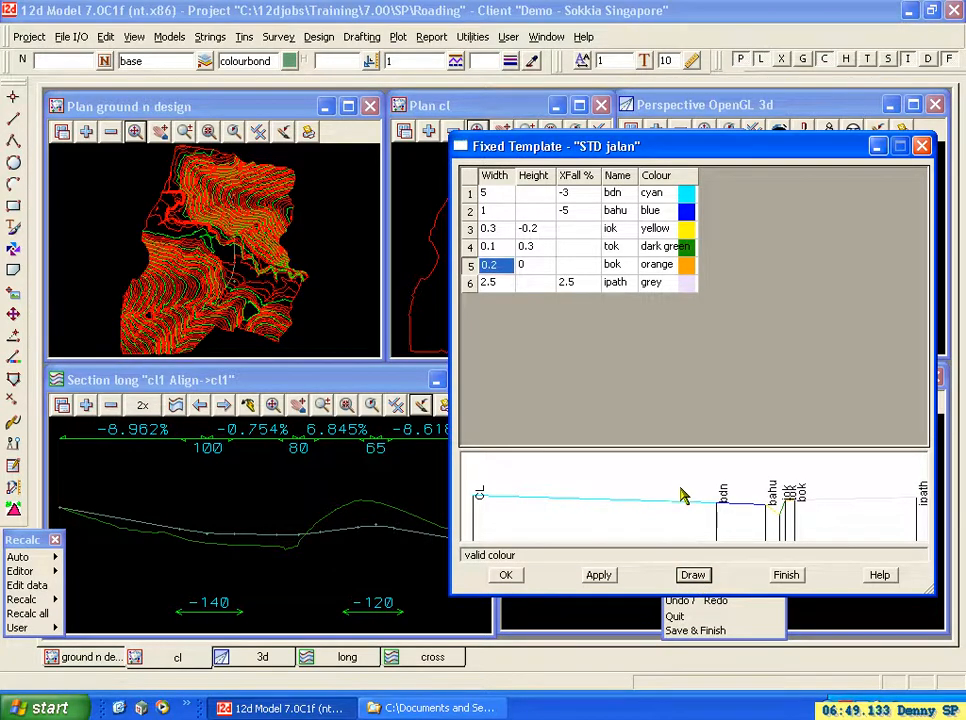
left_click(598, 575)
left_click(506, 575)
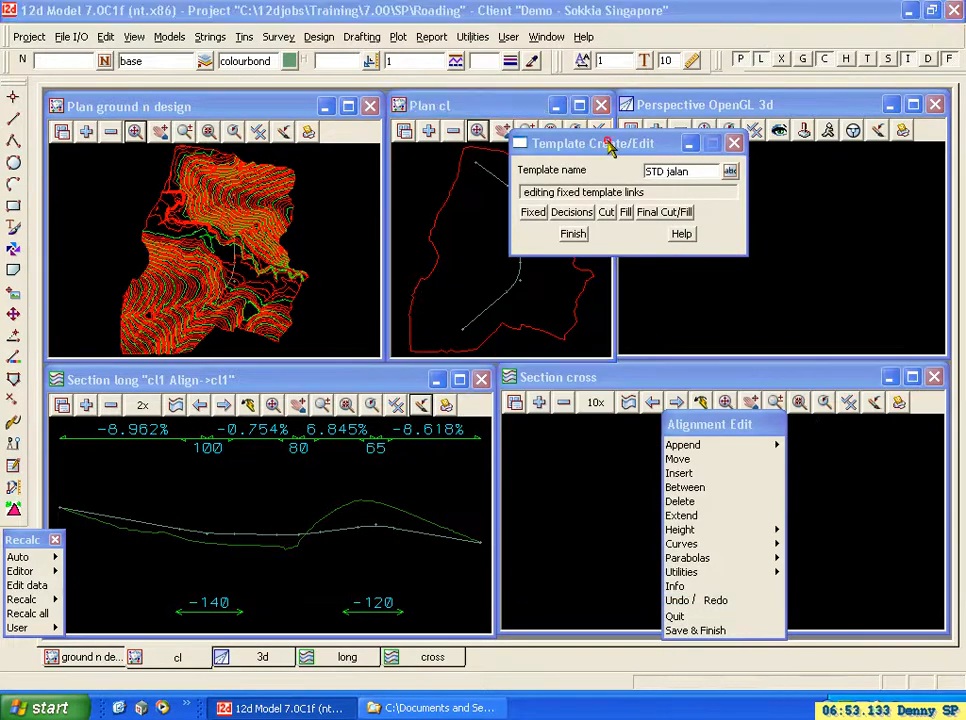
Open the variable cut links and the fixed links of STD jalan and arrange their windows so both tables can be used.
left_click(607, 212)
left_click(790, 230)
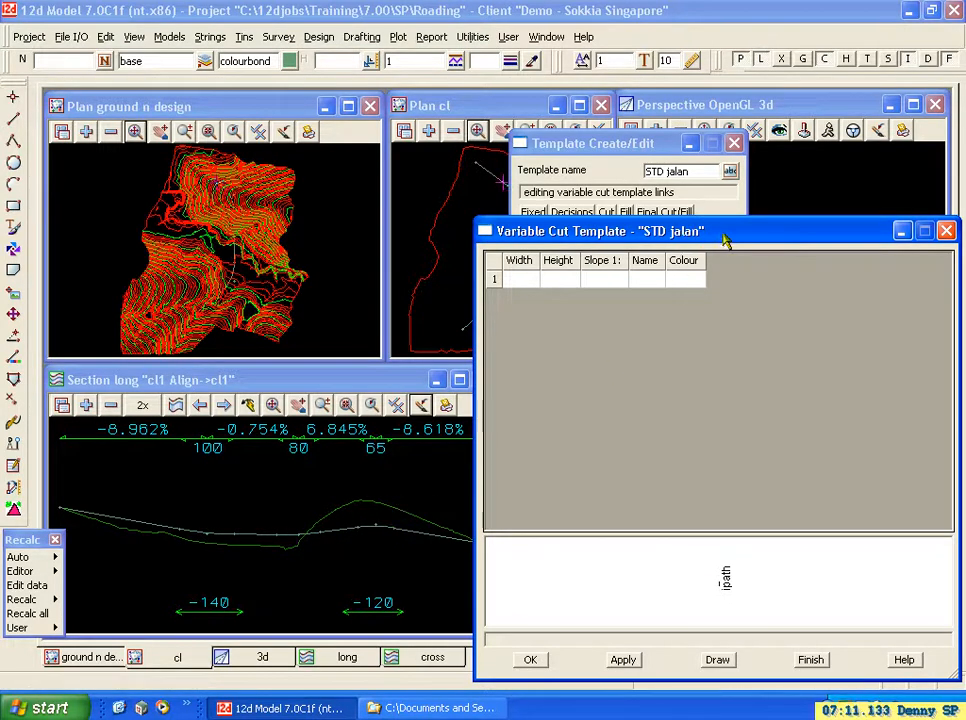
left_click_drag(778, 224, 783, 272)
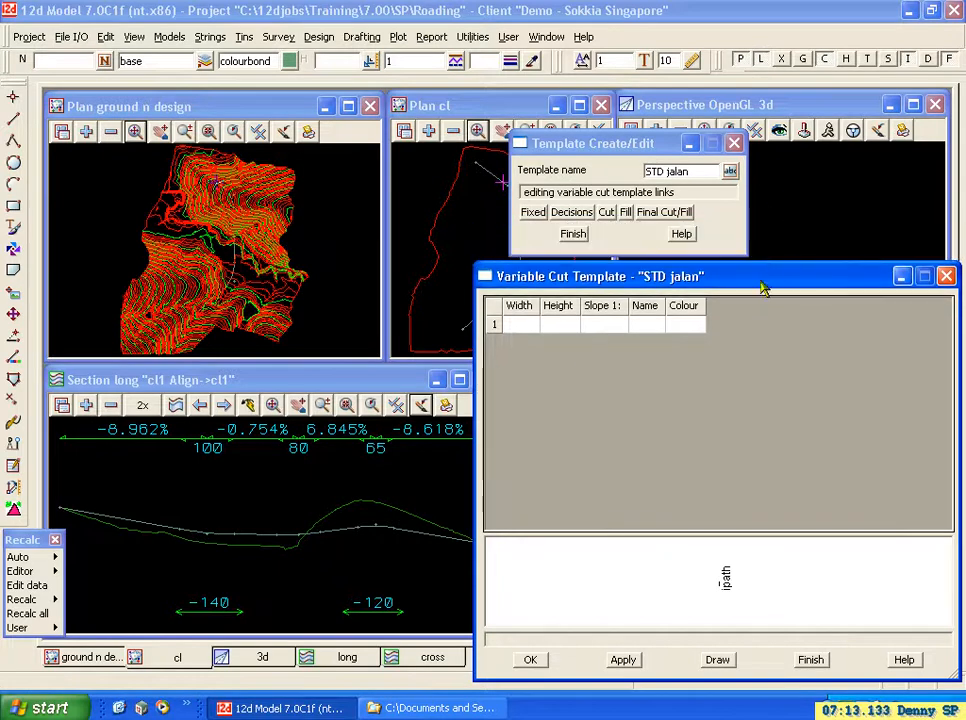
left_click(513, 324)
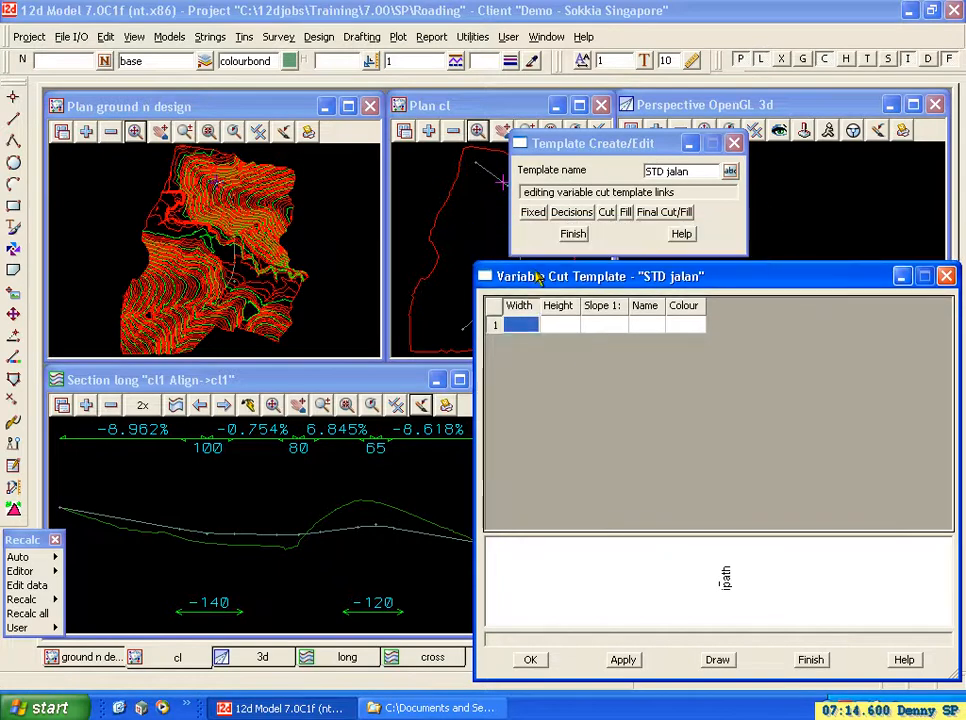
left_click(513, 324)
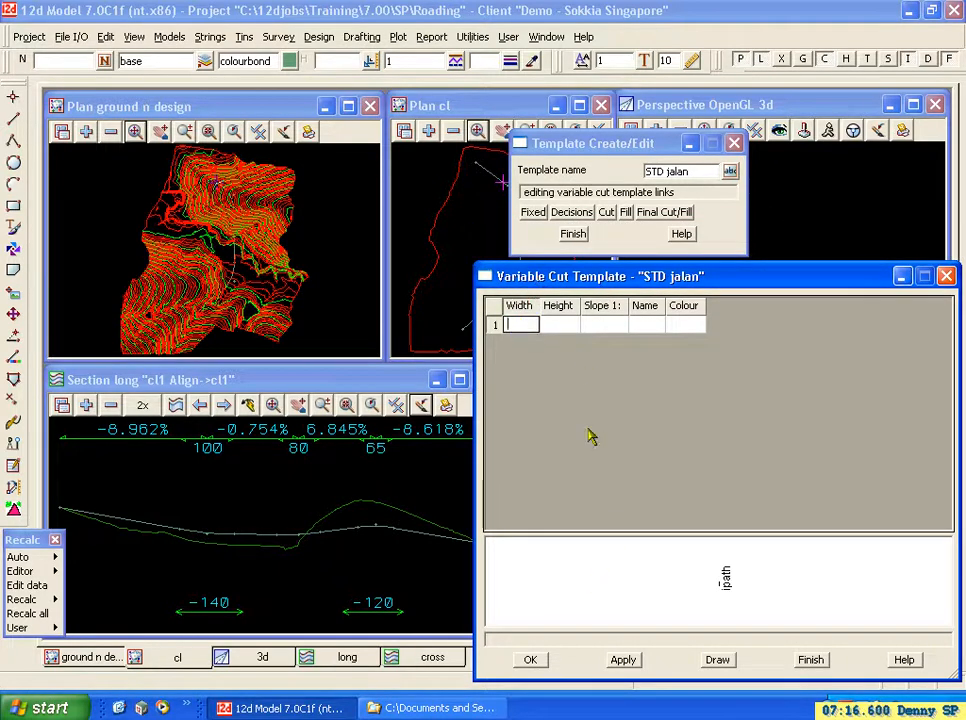
left_click(538, 212)
left_click_drag(834, 225, 356, 131)
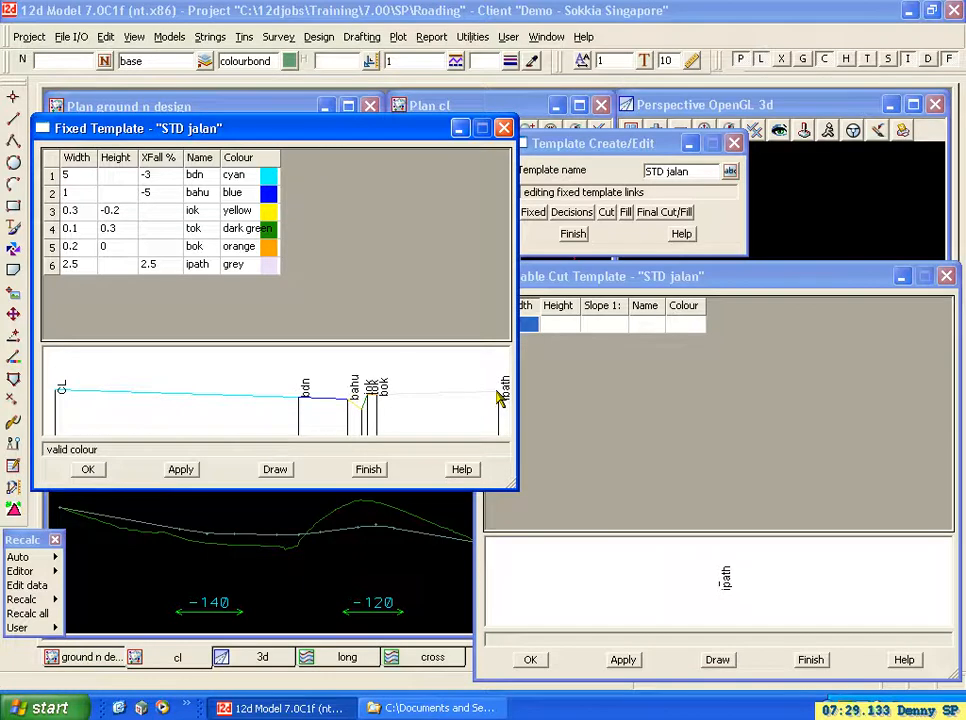
Rename the fixed link iok as iprt and the link tok as tprt.
left_click(203, 211)
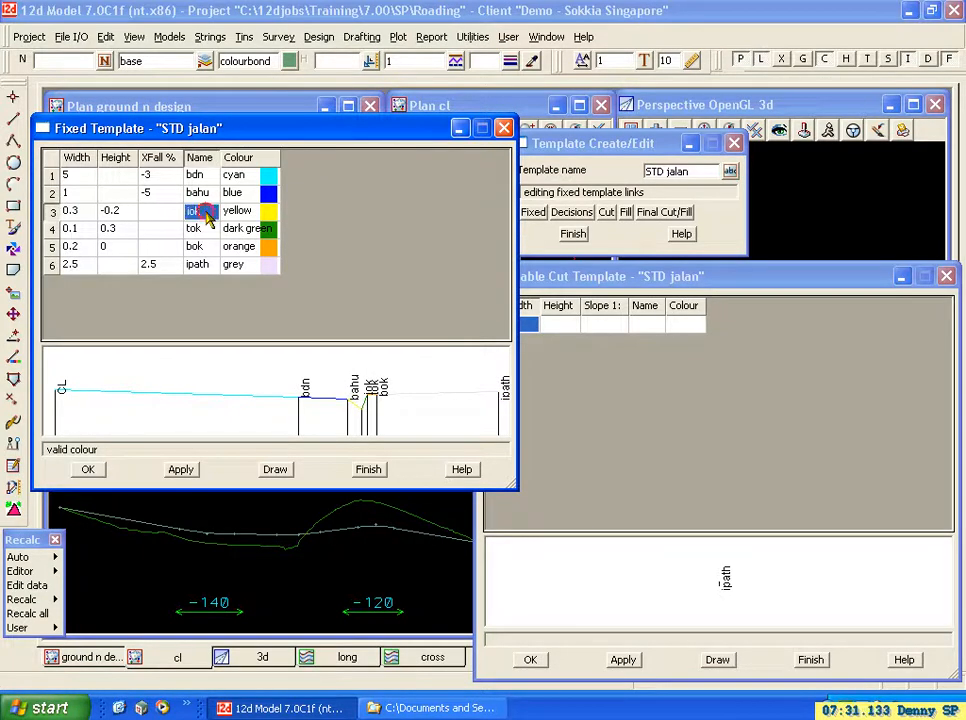
left_click(205, 212)
left_click(176, 207)
left_click(204, 212)
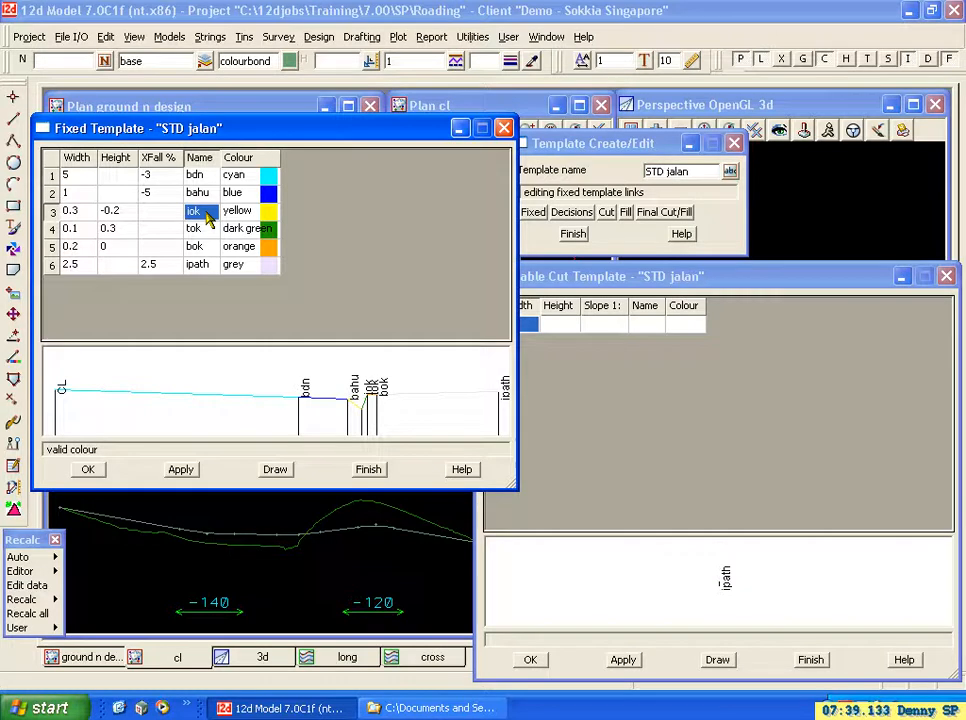
type("i")
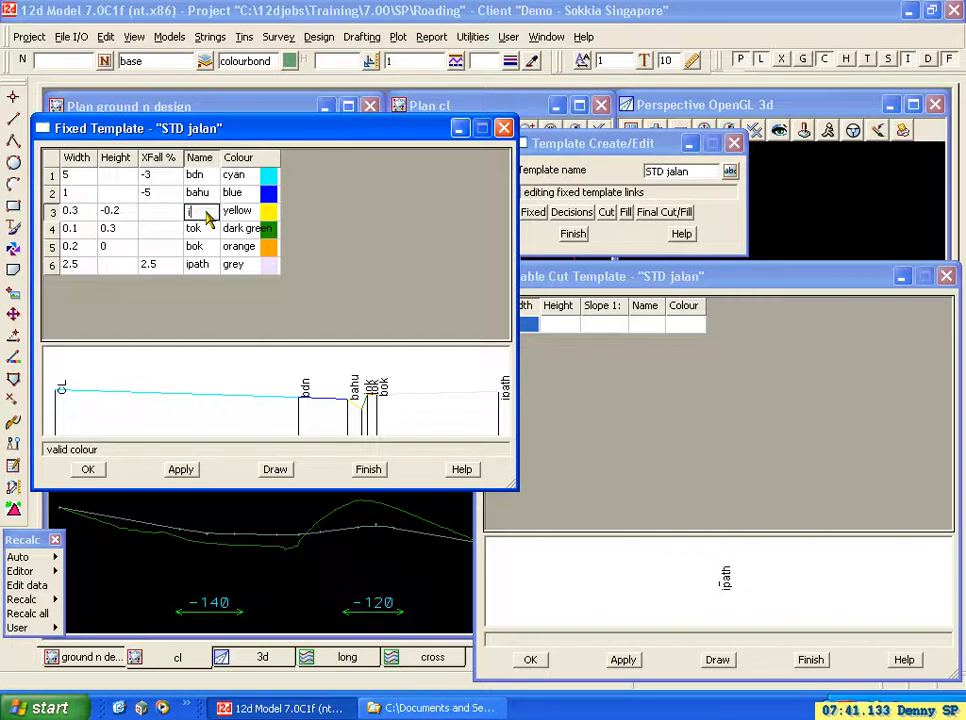
type("prt")
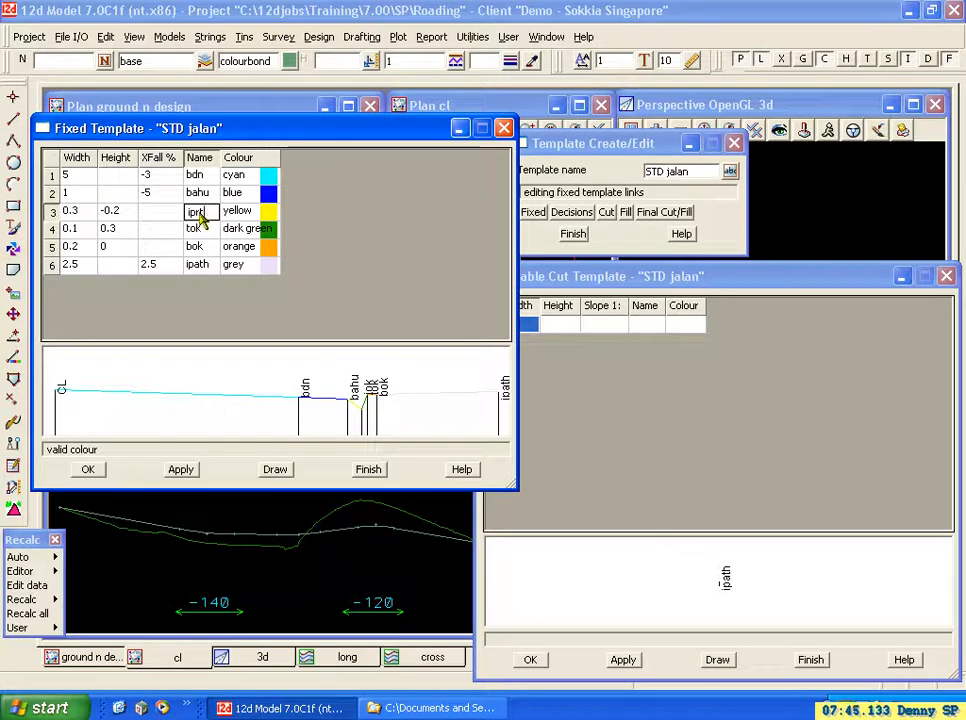
left_click(200, 231)
type("tprt")
Change the fixed link name iprt to inprt and tprt to topprt.
left_click(192, 212)
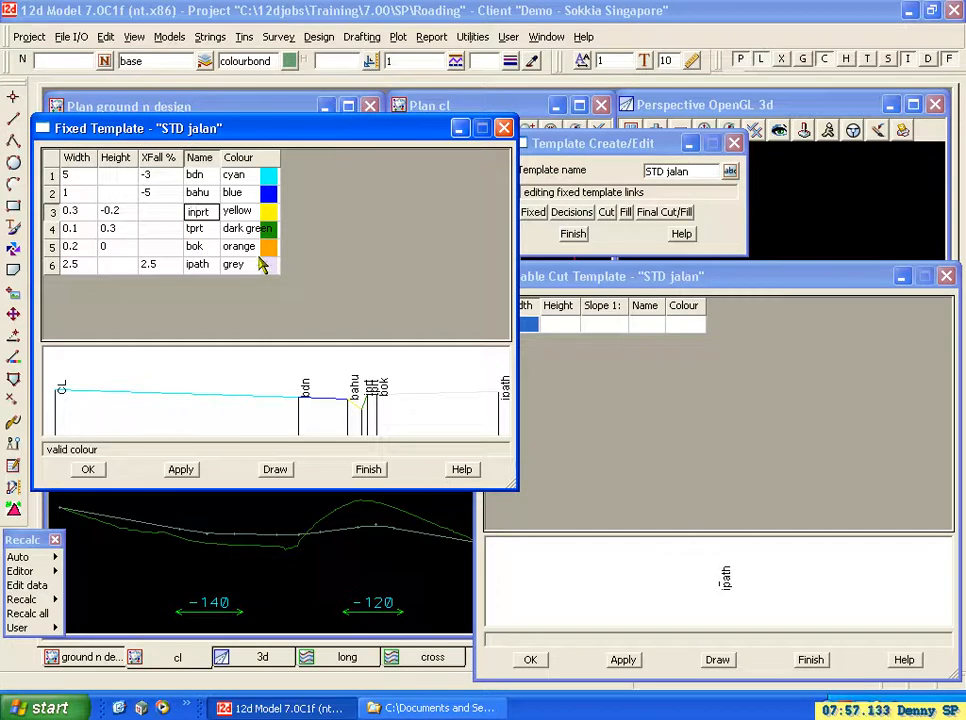
left_click(197, 230)
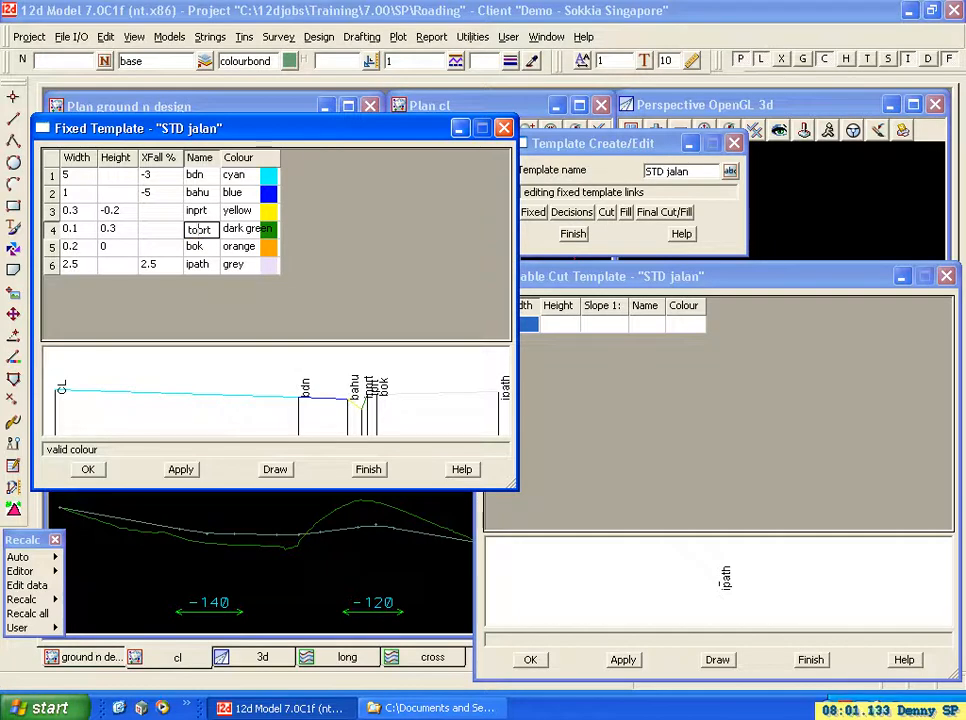
Rename the fixed link bok as bts and ipath as trot, and redraw the template preview.
left_click(204, 250)
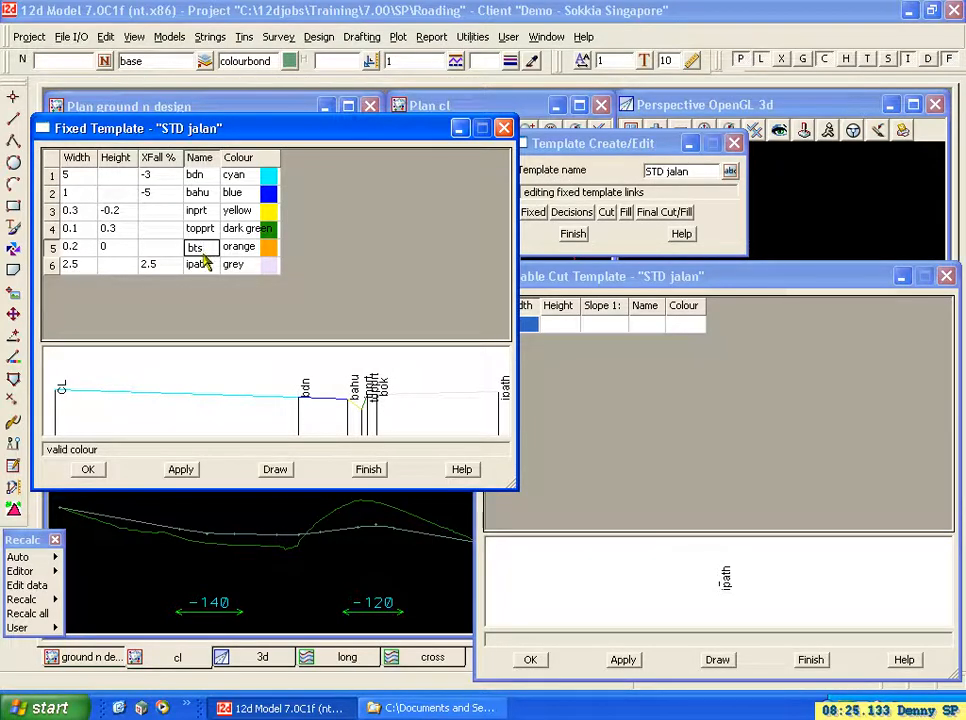
left_click(204, 268)
type("trot")
left_click(275, 469)
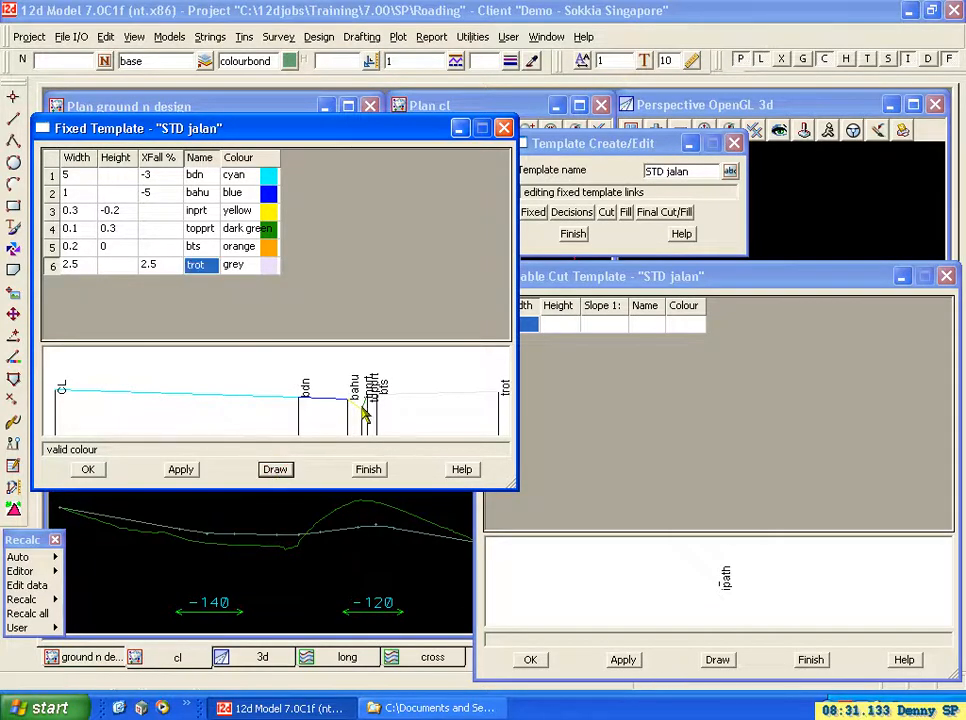
Shorten the fixed link name topprt to toprt and redraw the template preview.
left_click(200, 230)
left_click(201, 232)
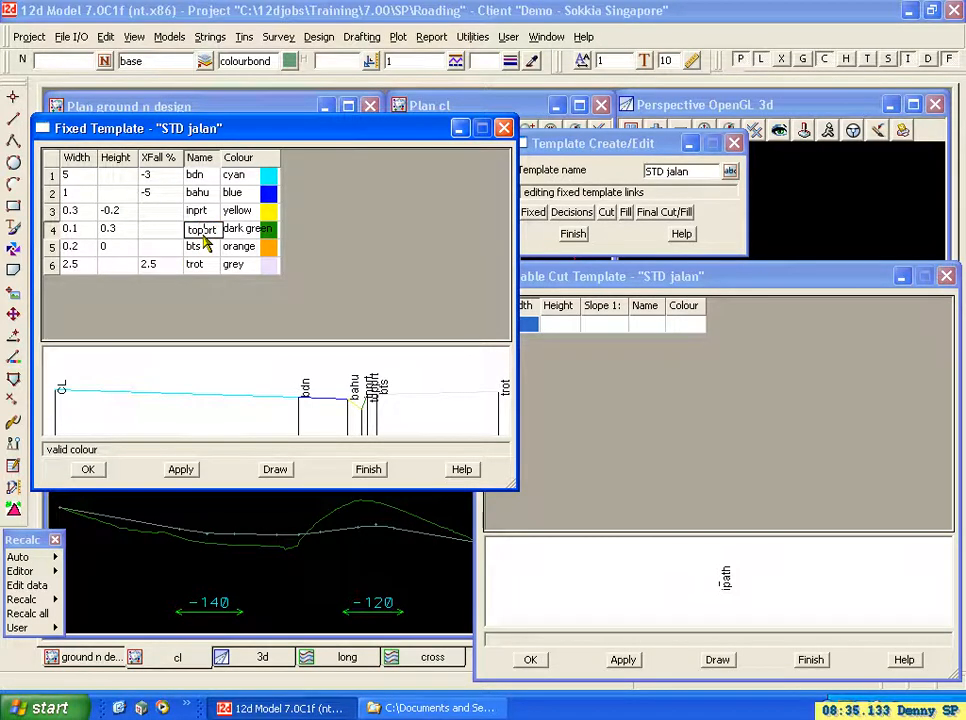
left_click(275, 469)
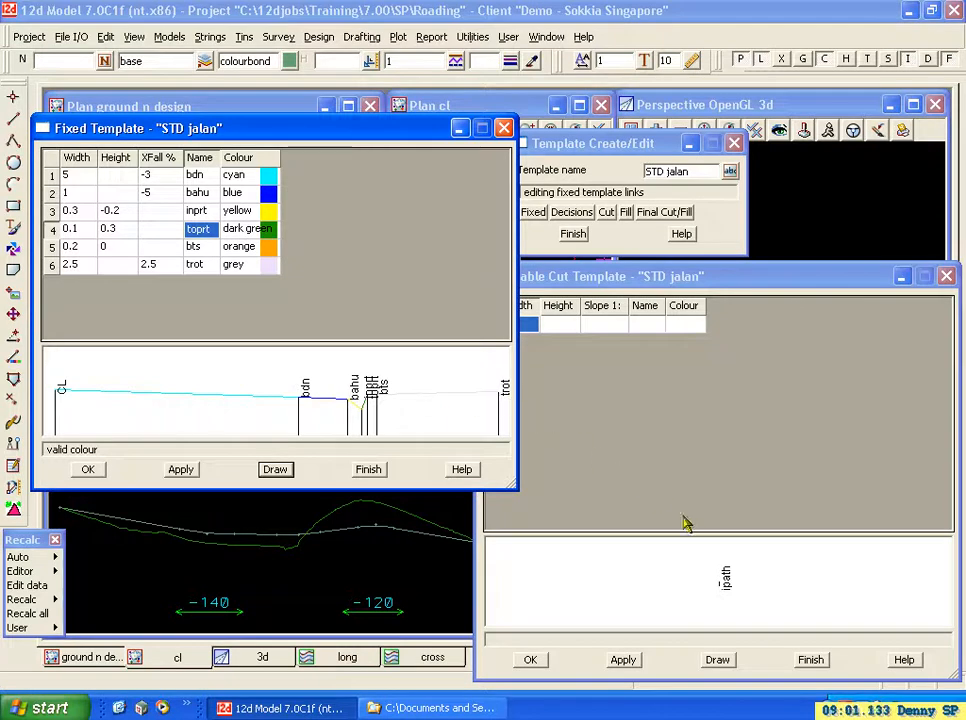
Decline discarding the fixed link edits, apply them to the STD jalan template and close the fixed links.
left_click(377, 472)
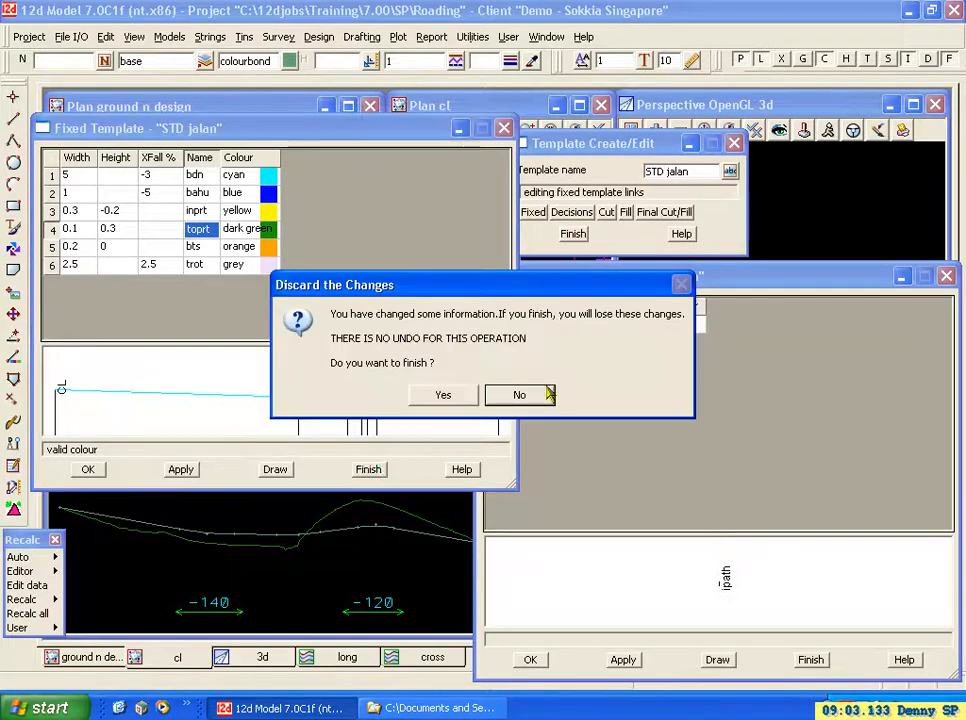
left_click(515, 396)
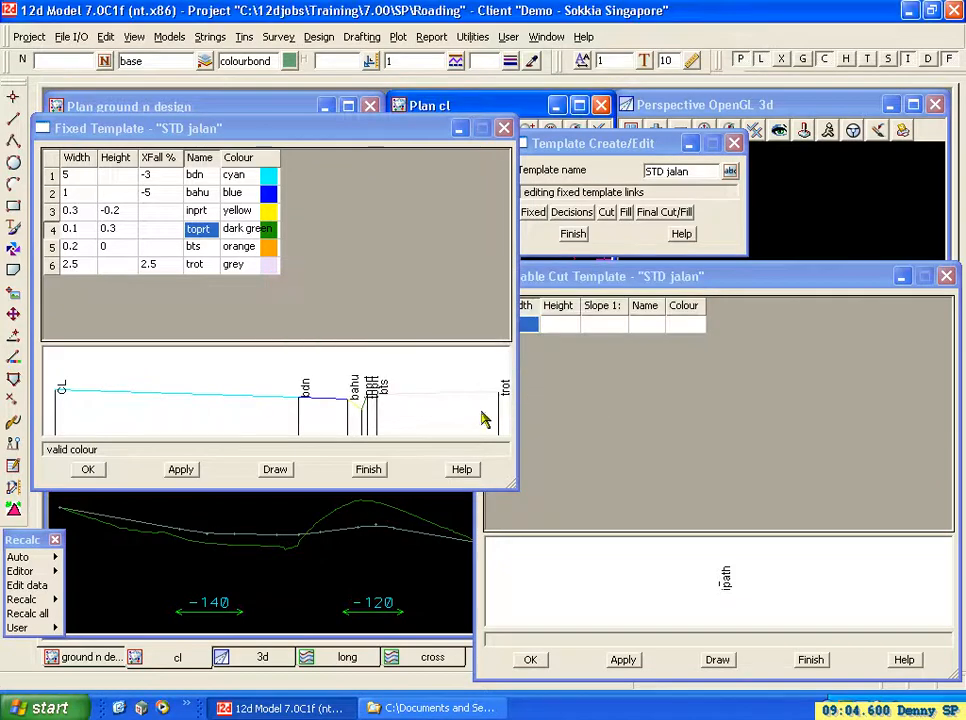
left_click(181, 469)
left_click(370, 469)
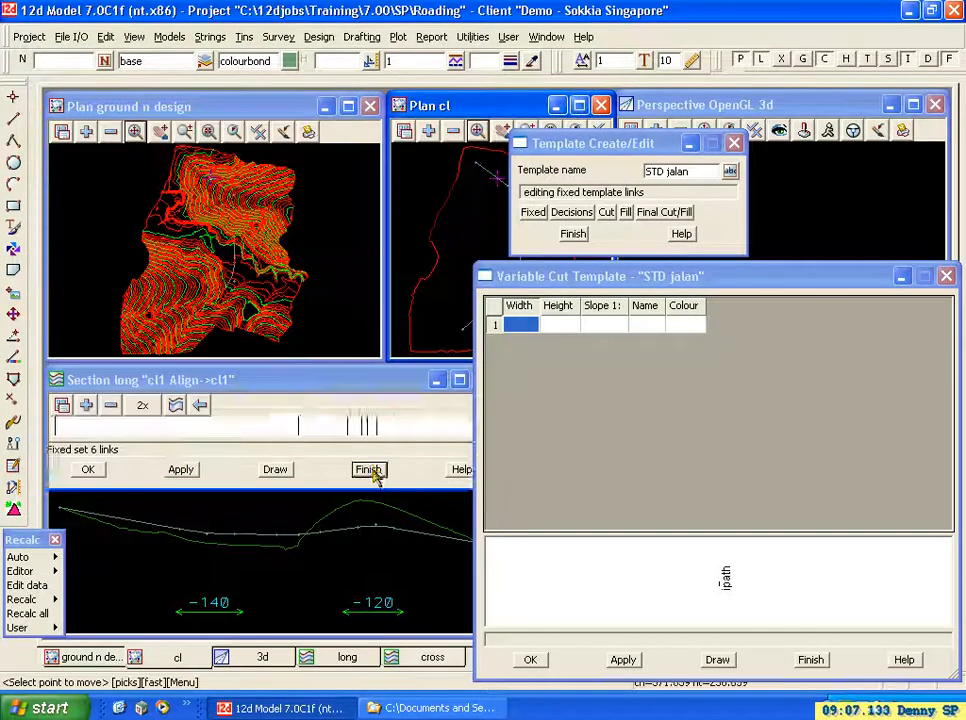